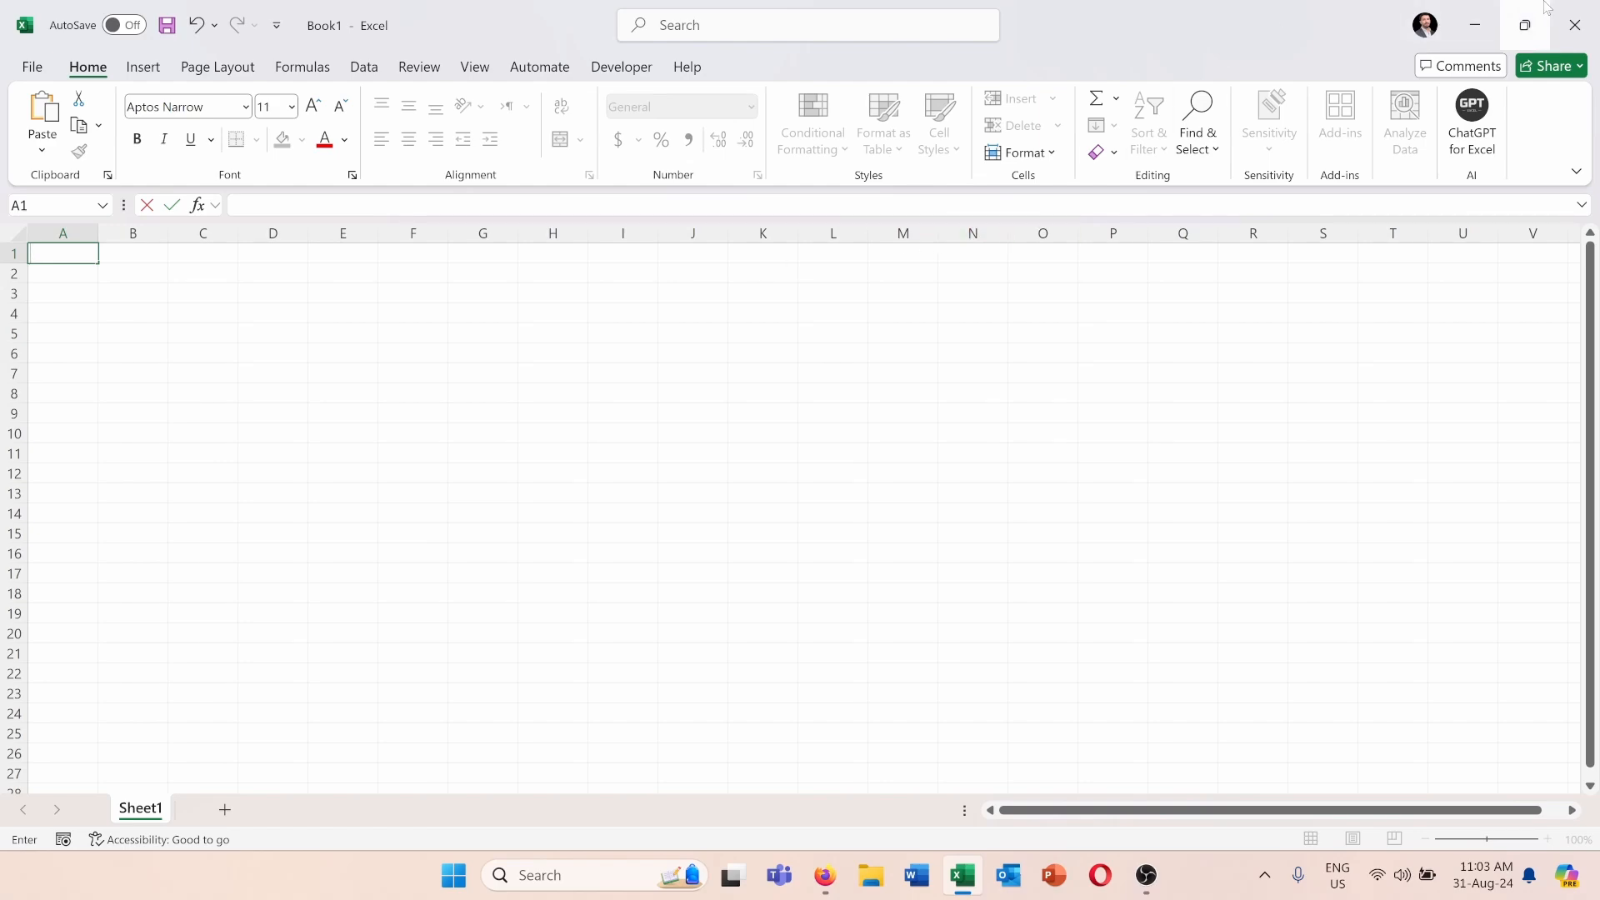
Switch to the browser, examine the World Cup winners page down to its champions table, and copy the page's web address.
click(1478, 28)
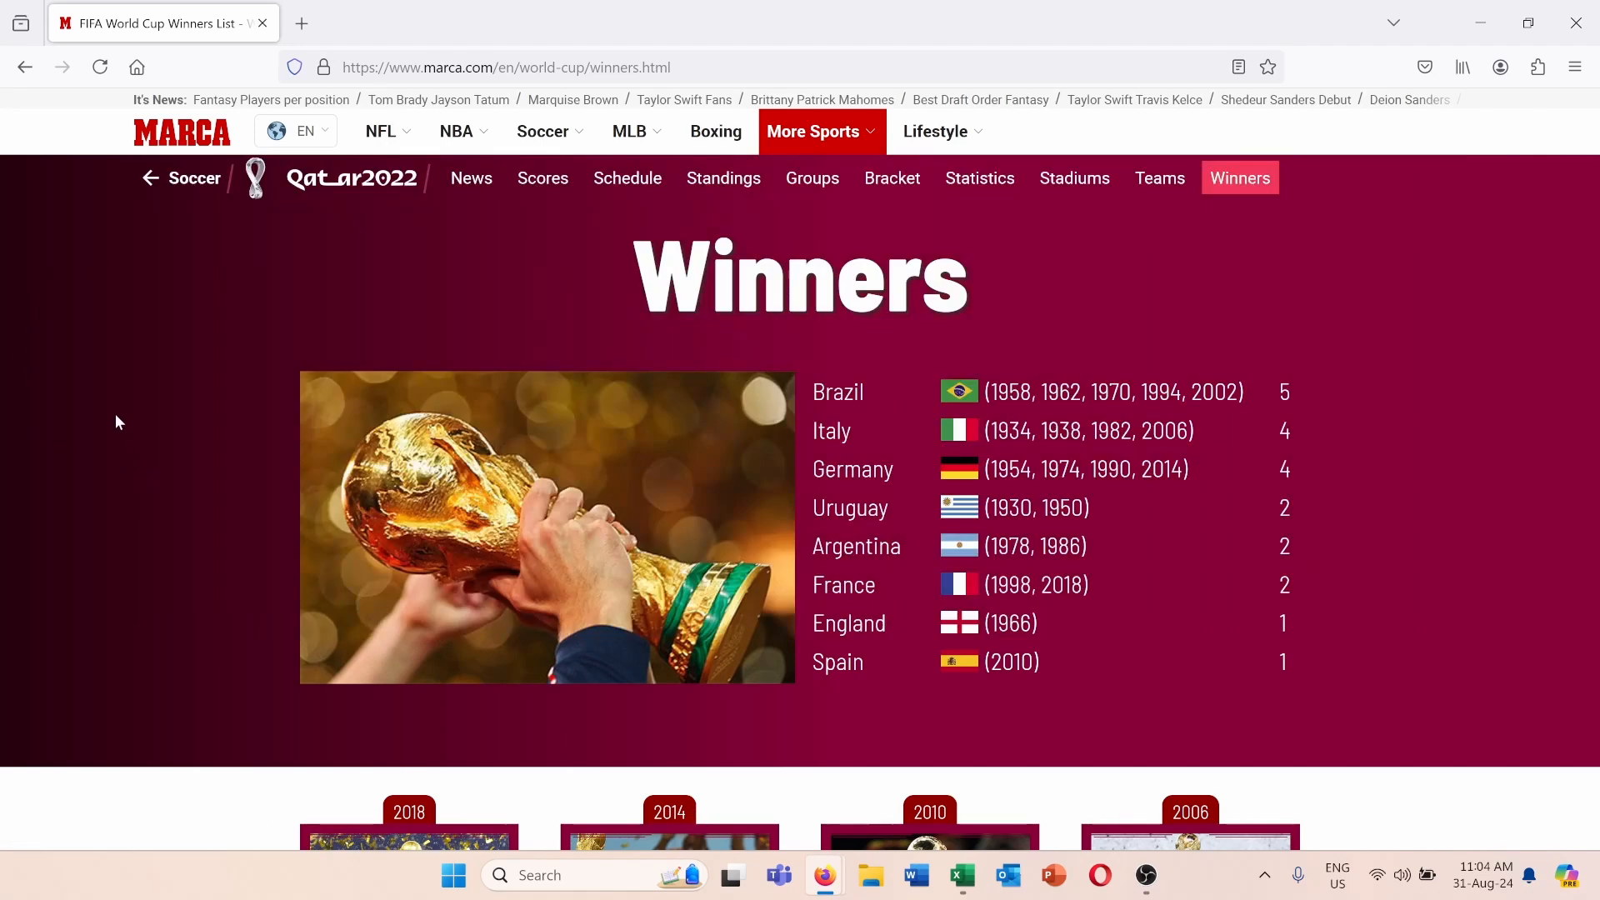
scroll(458, 462, down, 2)
scroll(457, 462, down, 13)
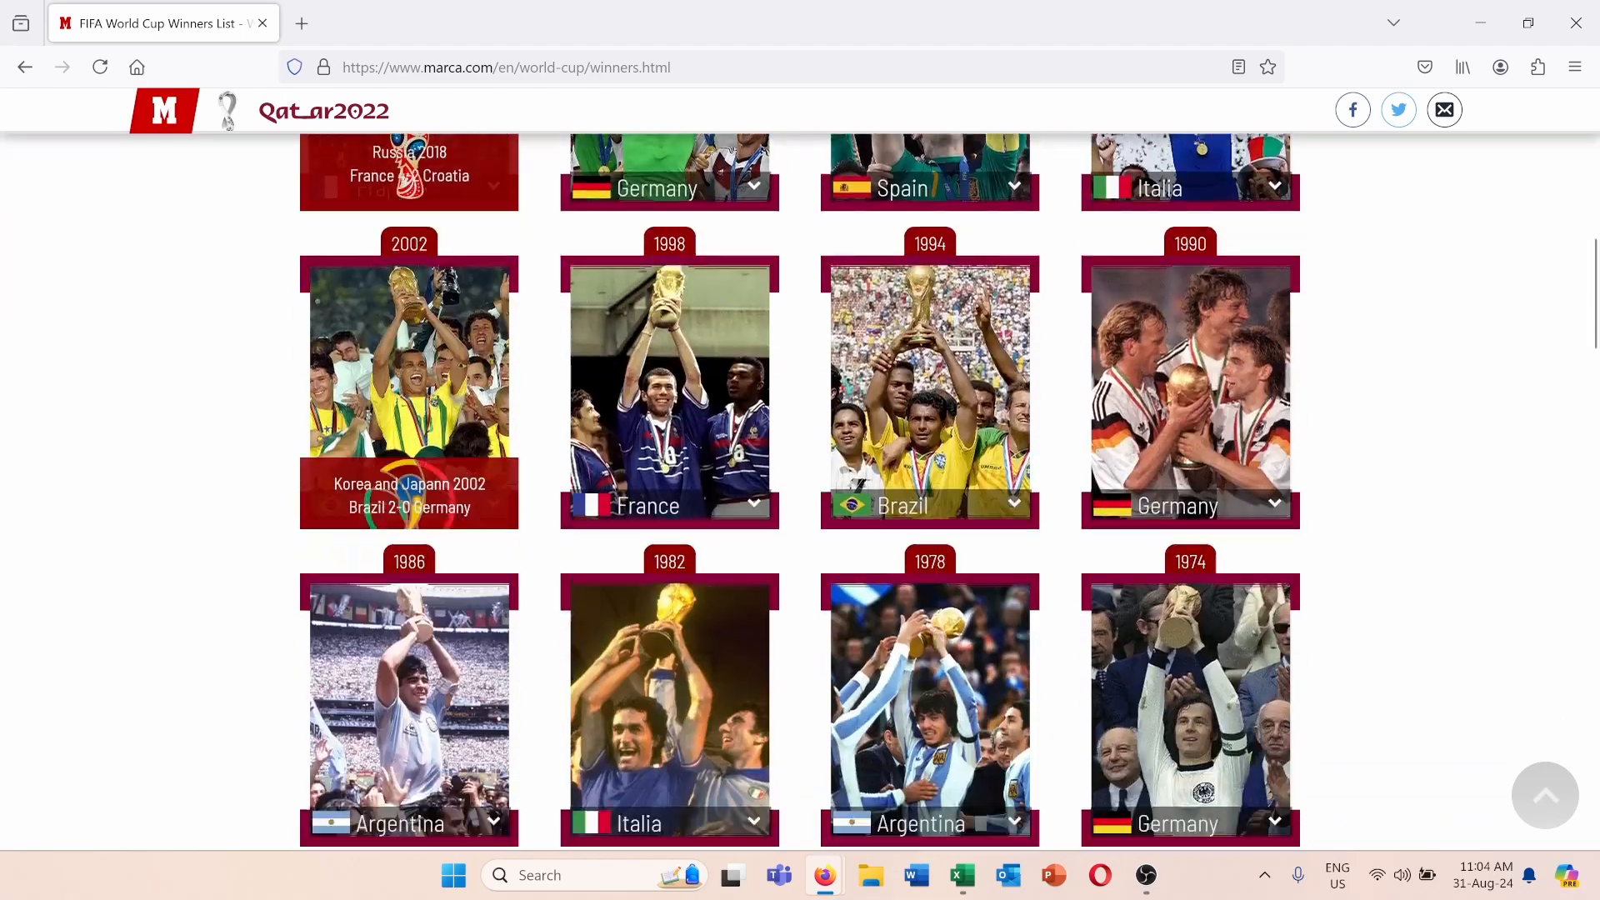
scroll(458, 462, down, 13)
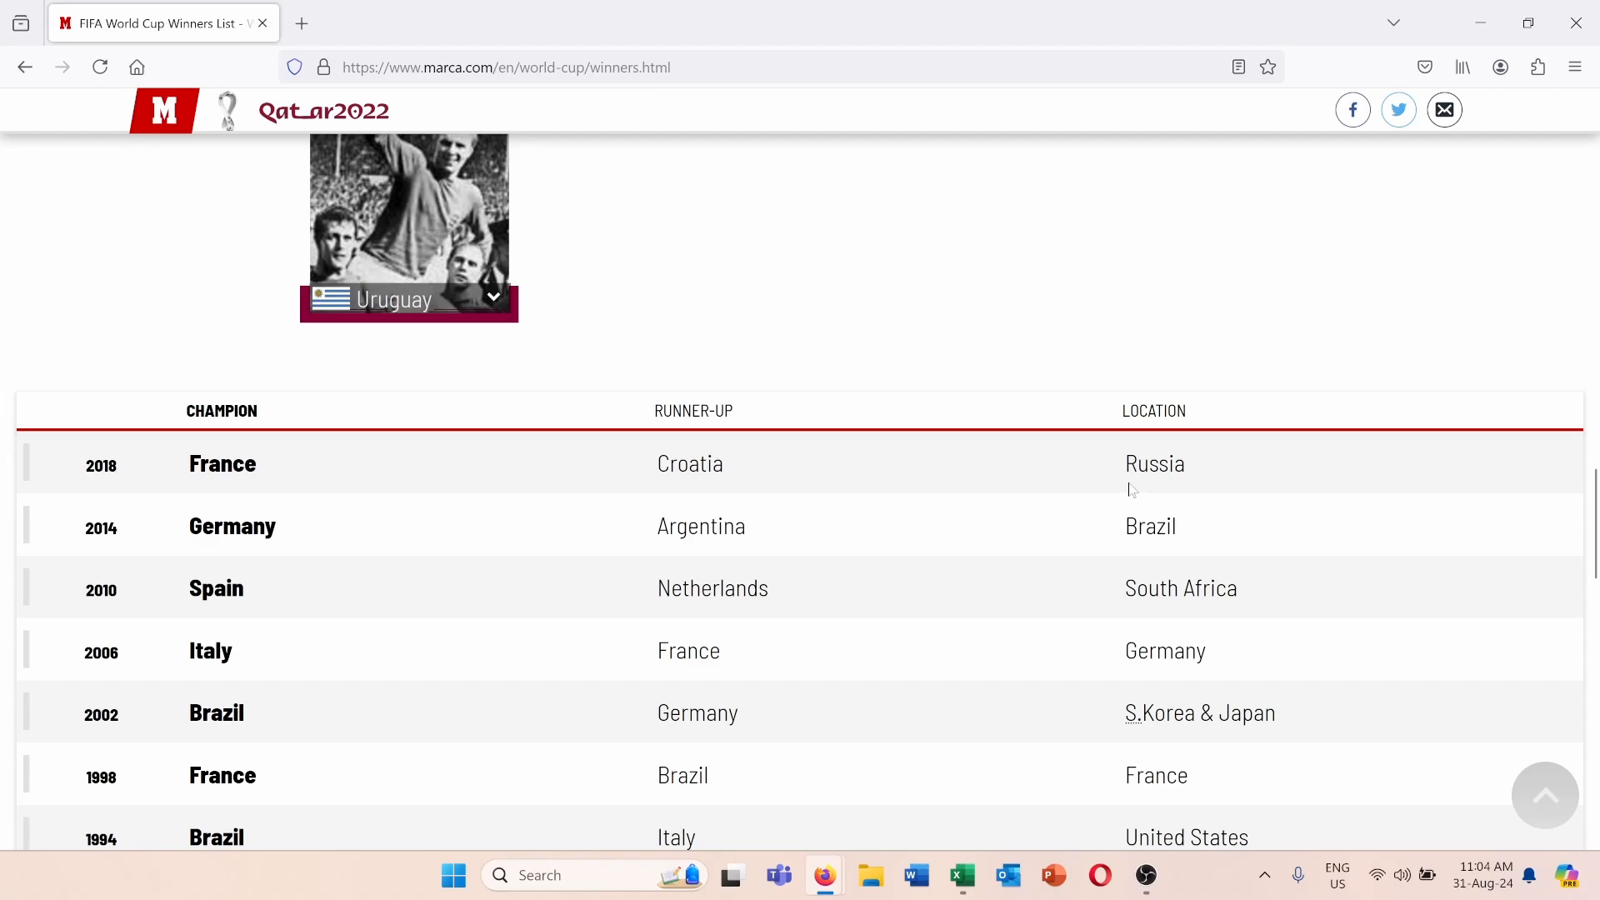
scroll(635, 152, down, 3)
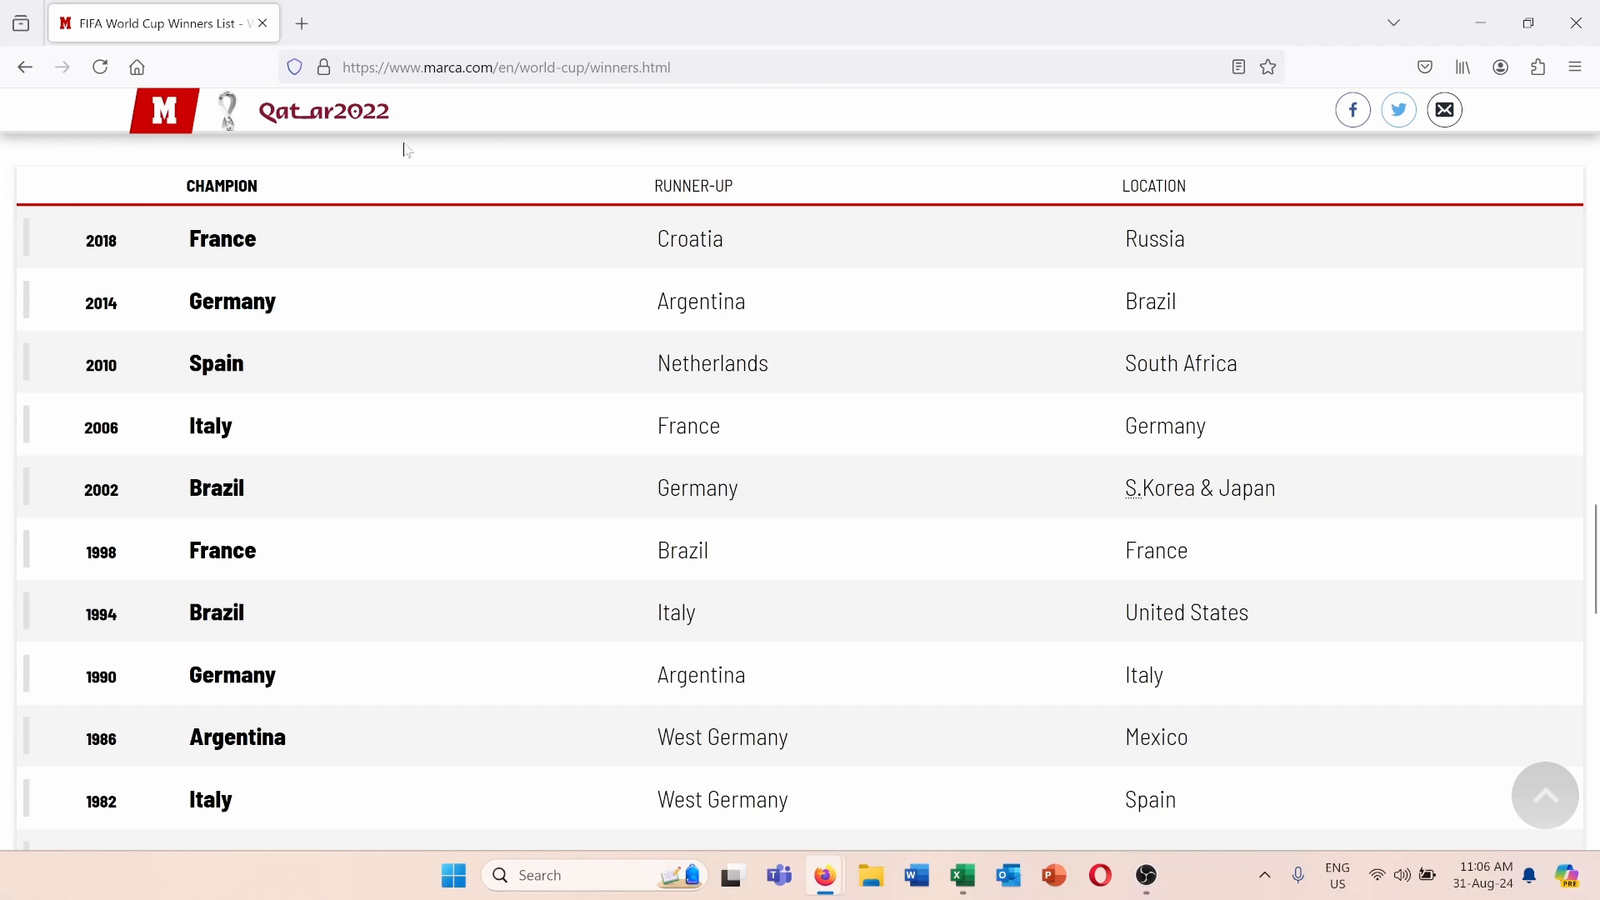
scroll(407, 150, down, 2)
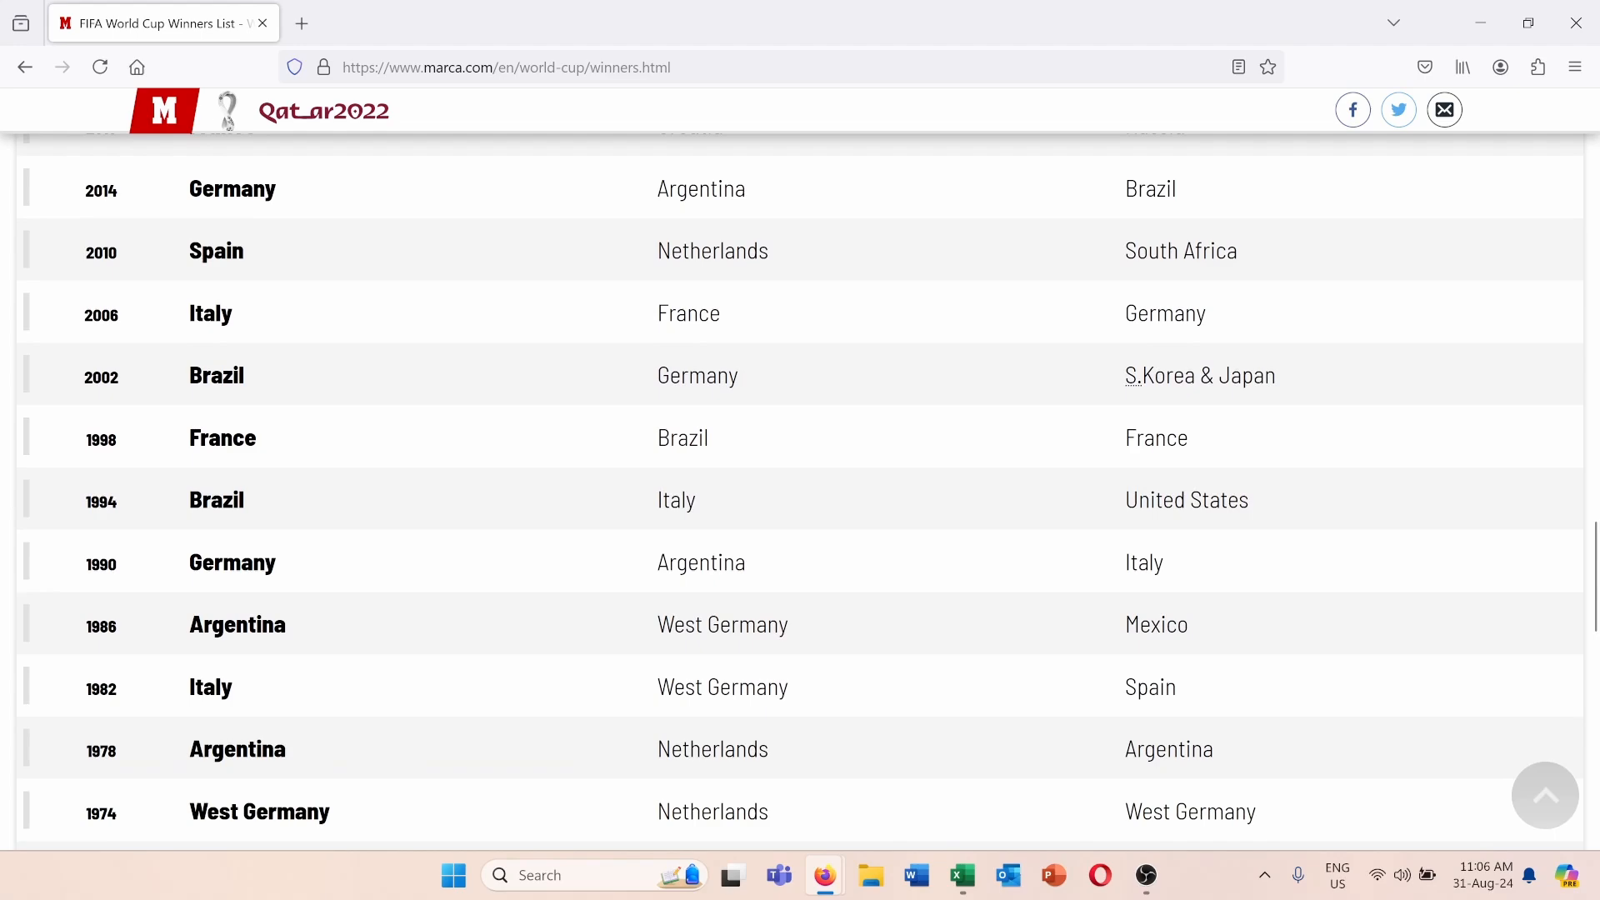
scroll(227, 121, up, 2)
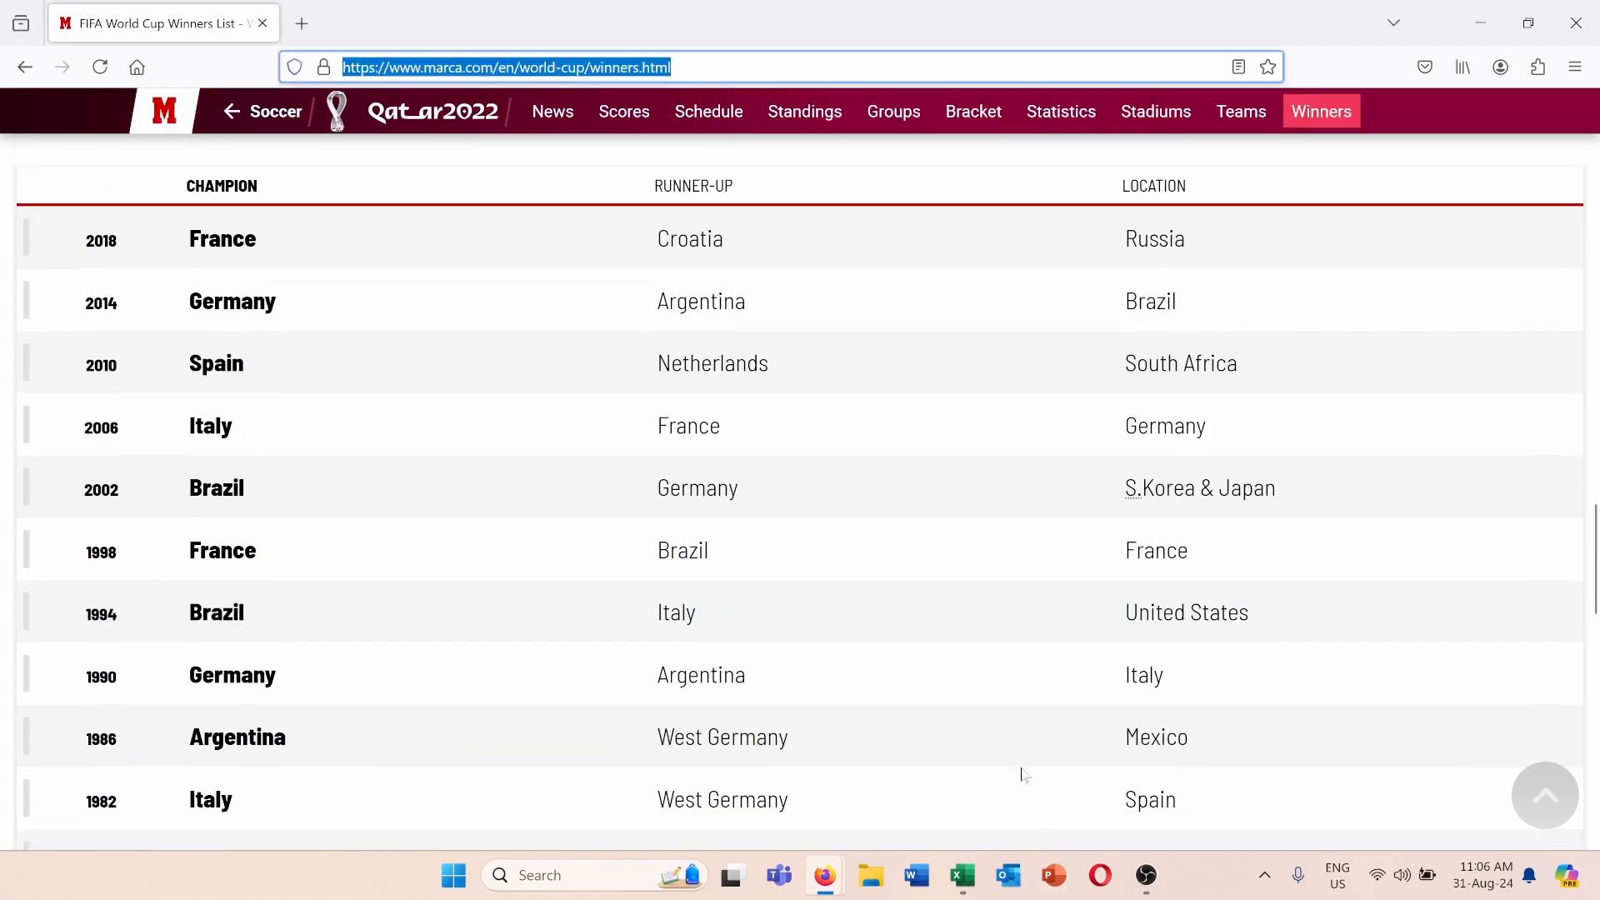
click(964, 875)
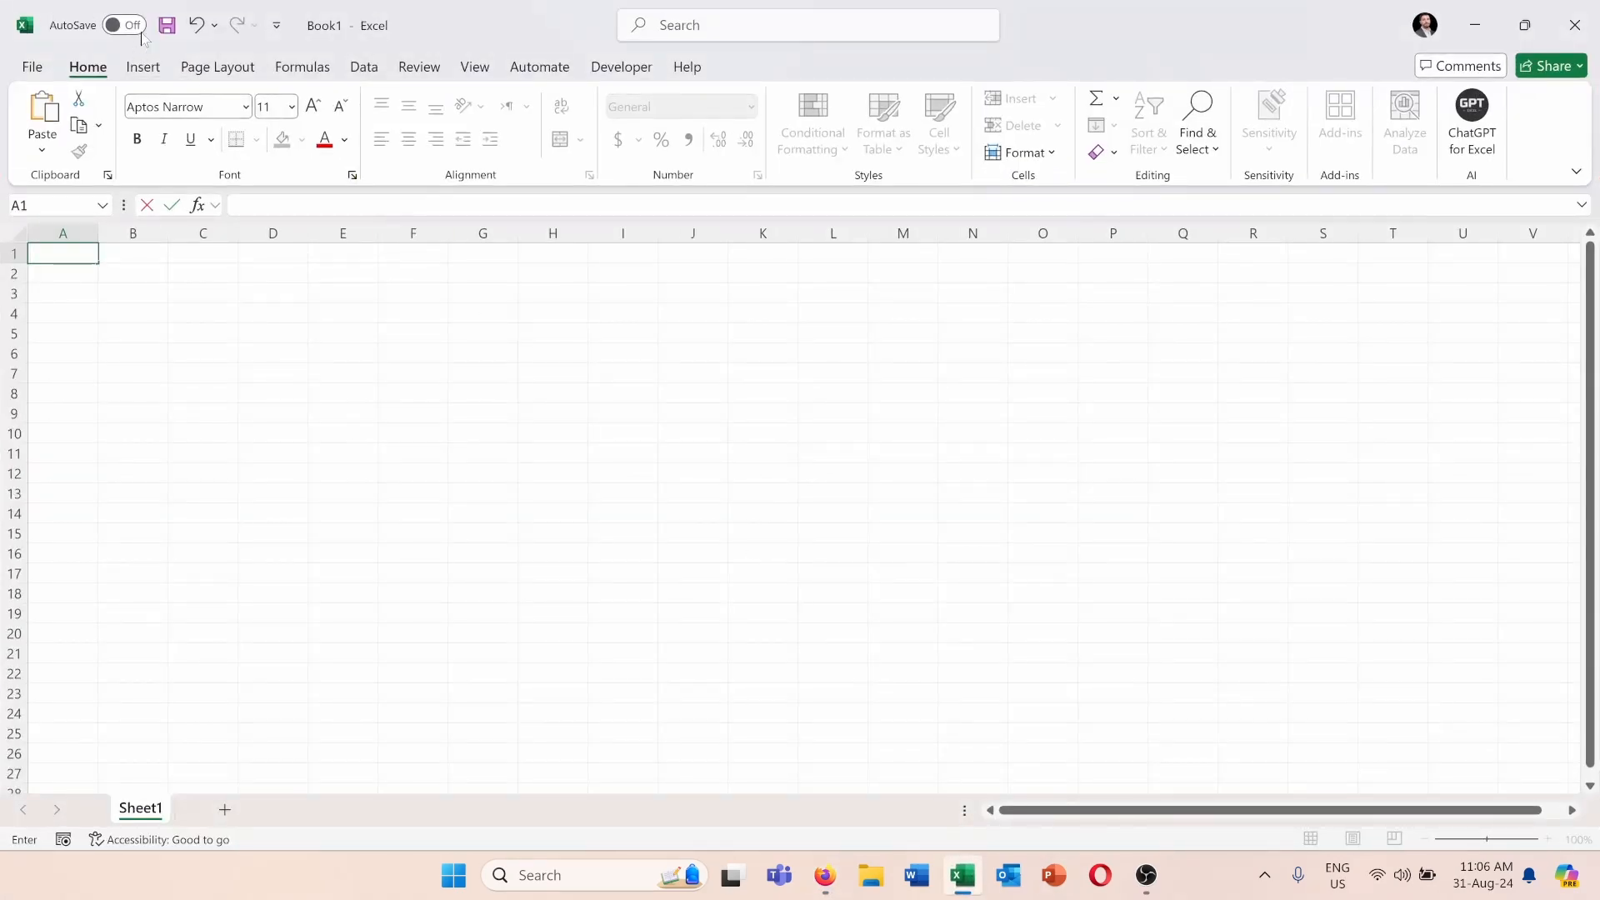
click(364, 68)
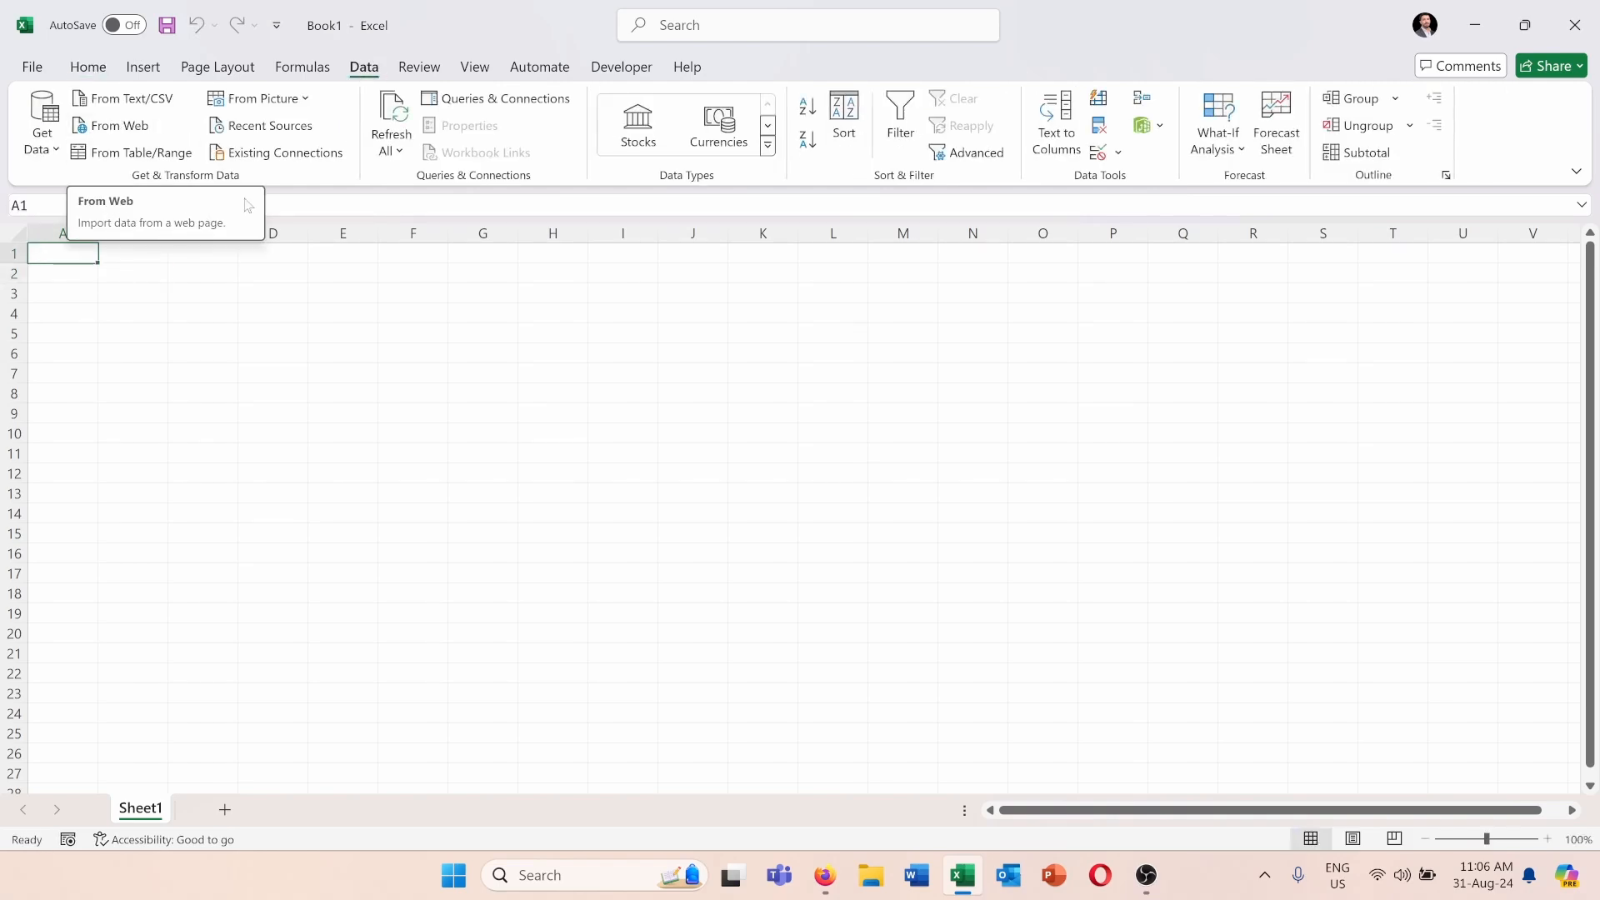
click(117, 125)
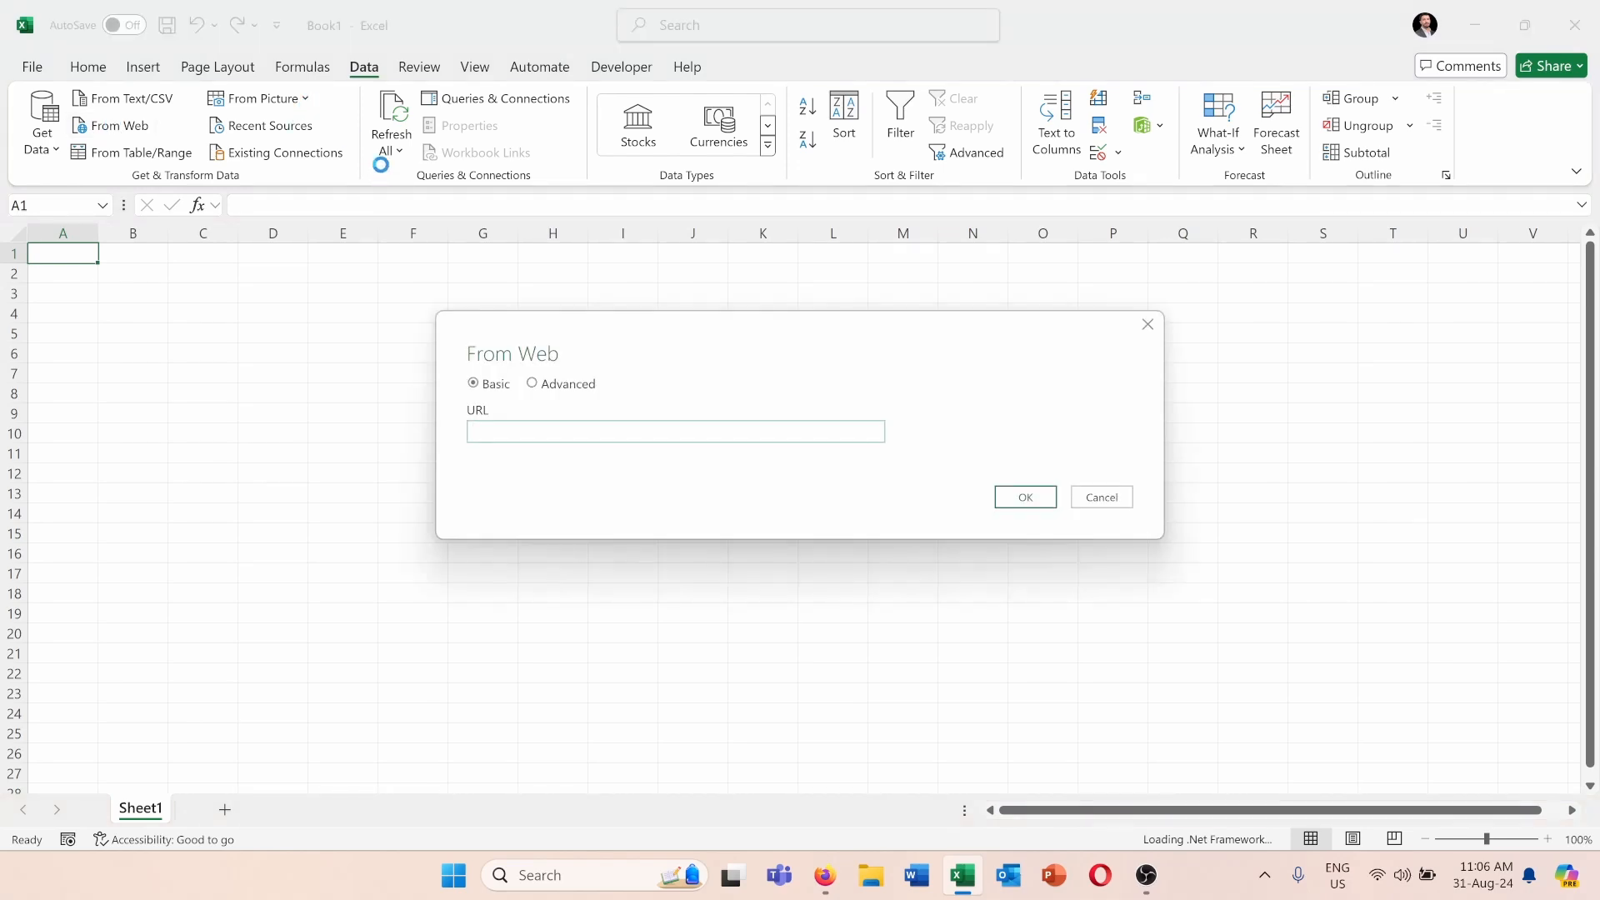
text(https://www.marca.com/en/world-cup/winners.html)
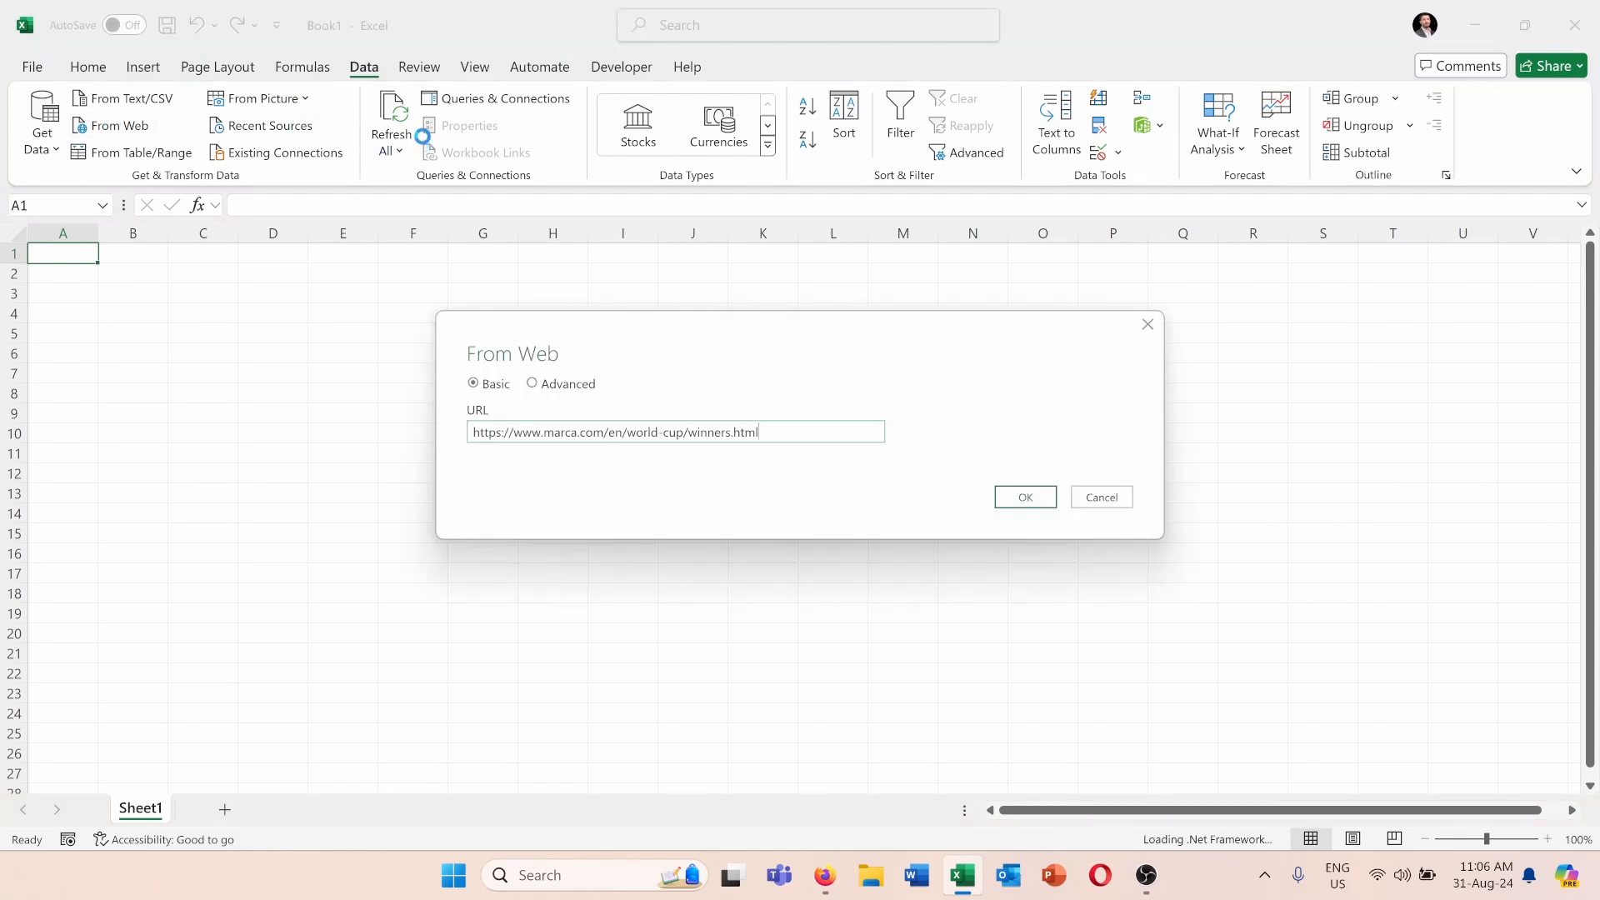
click(1021, 494)
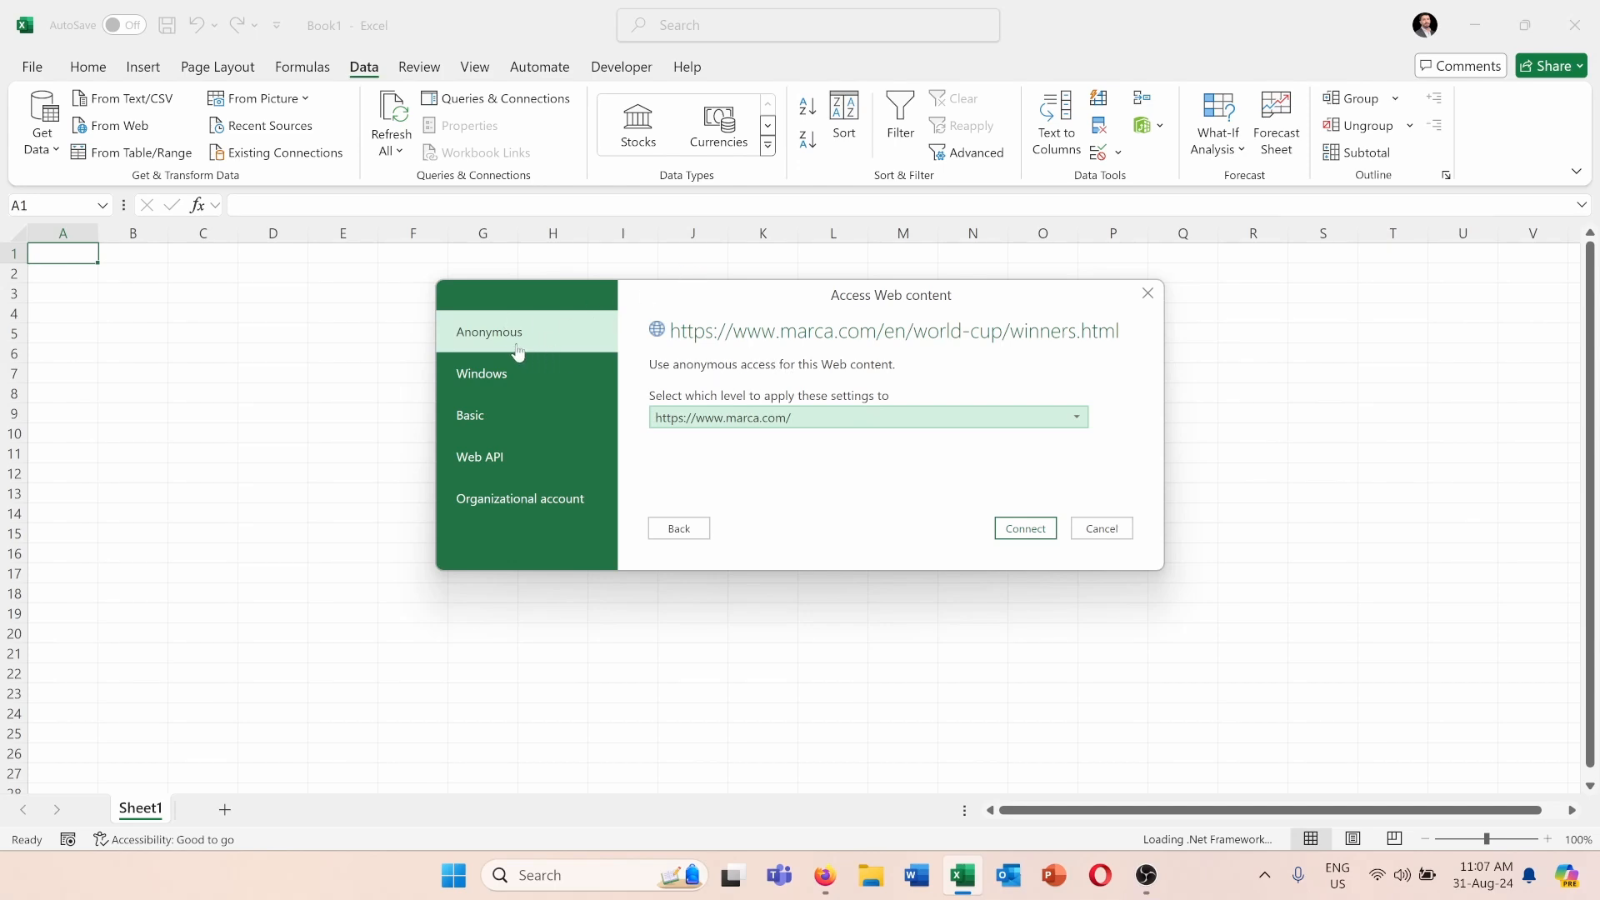
click(571, 380)
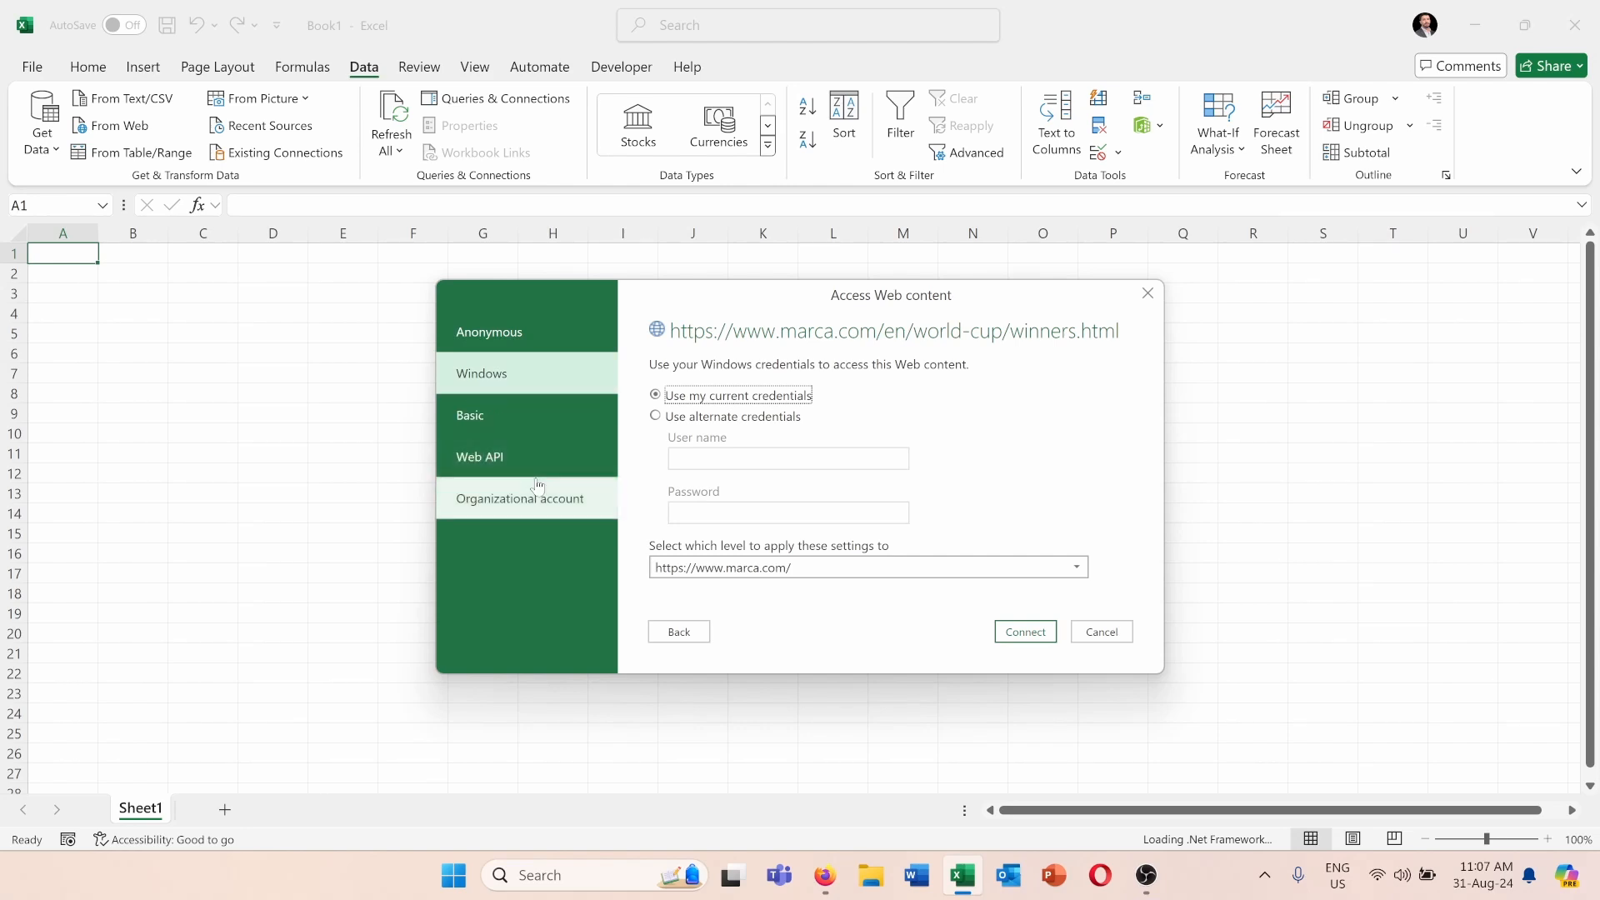
click(552, 340)
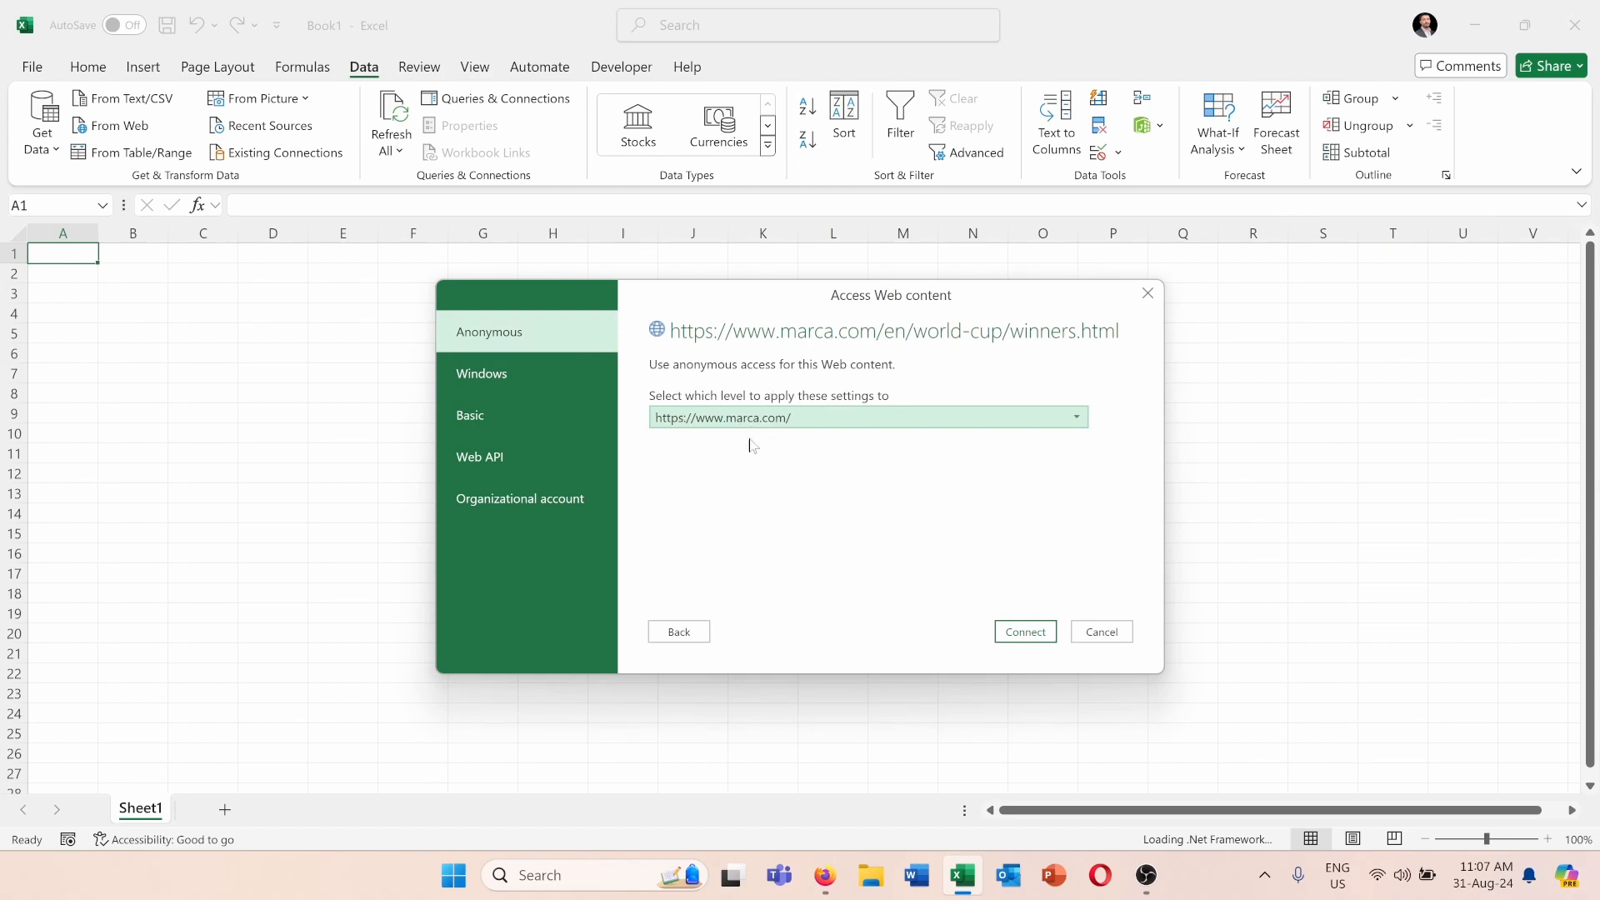
click(711, 426)
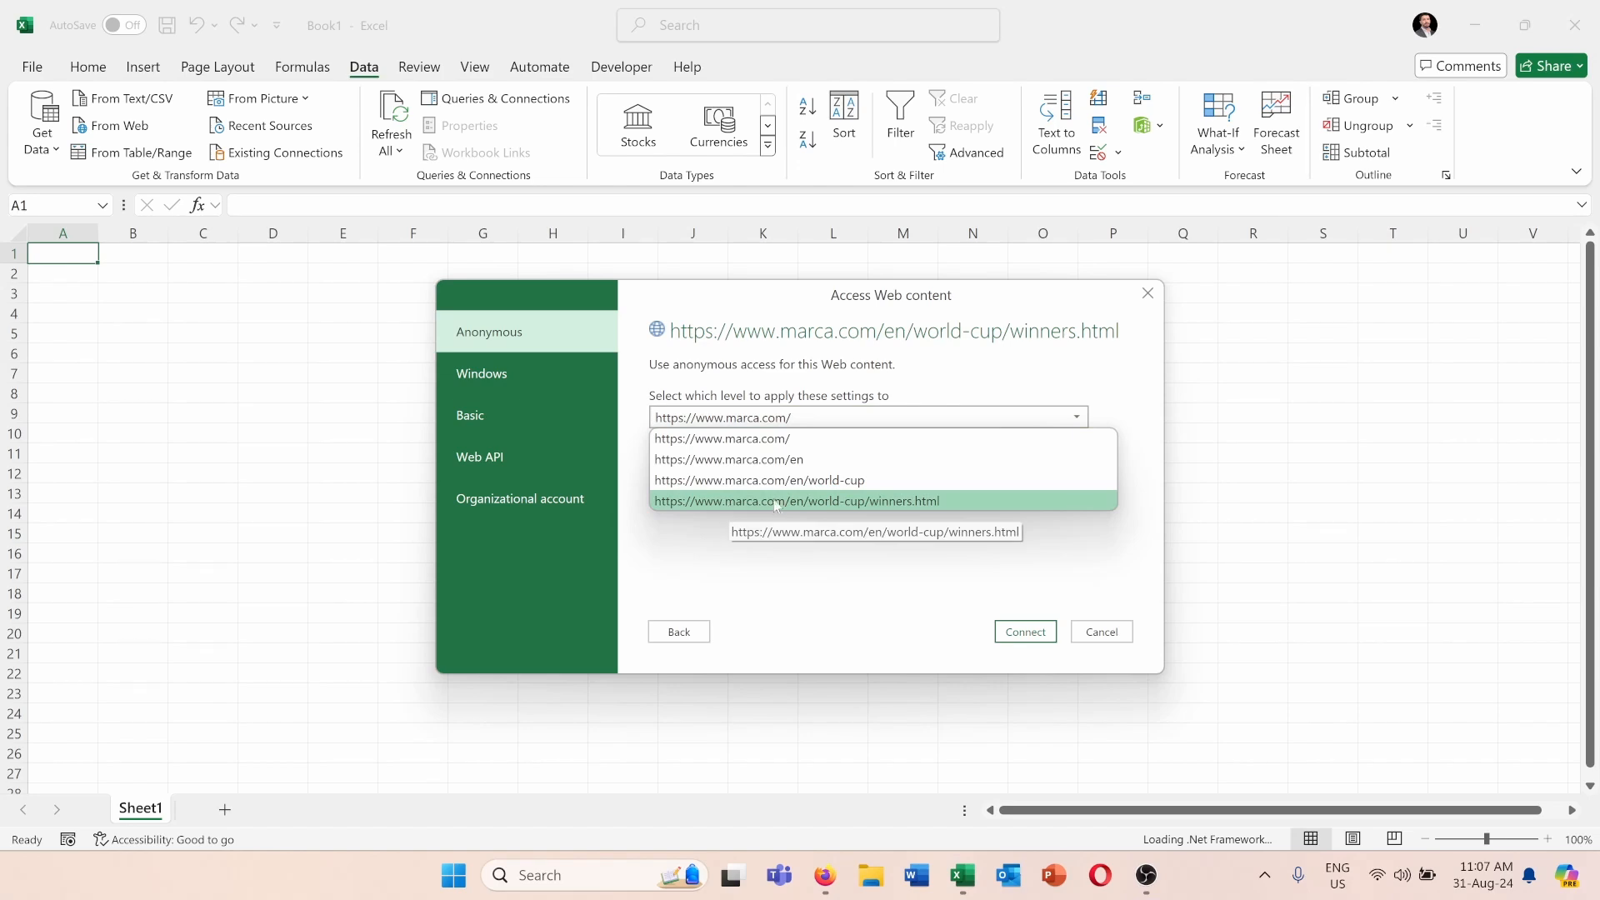
click(906, 504)
click(1024, 632)
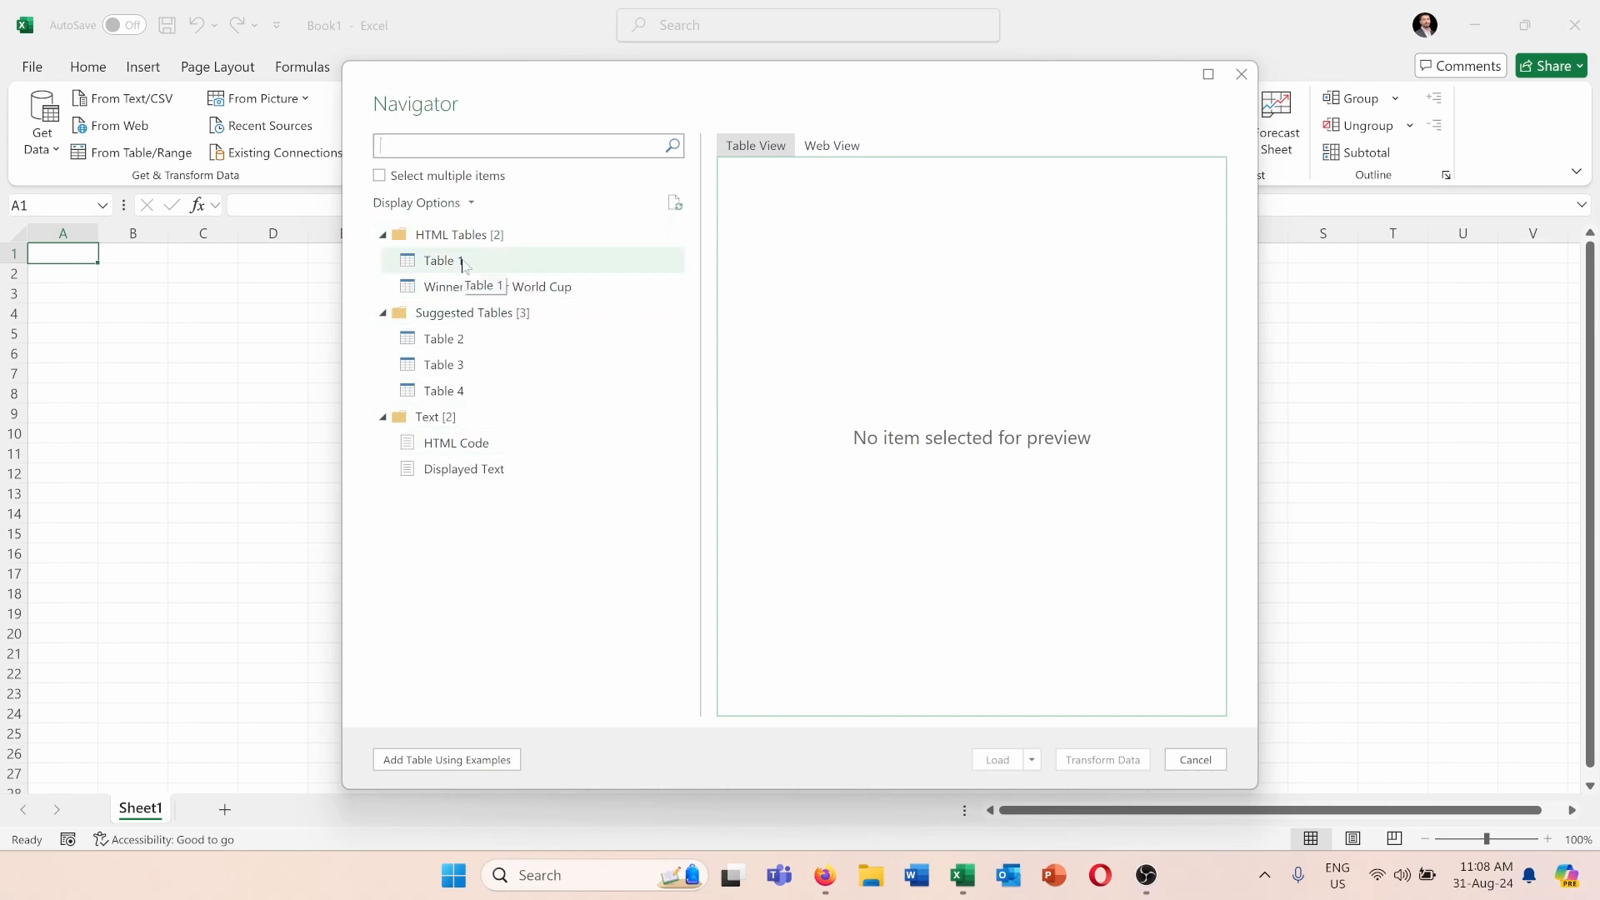
Preview Table 1 and compare it with the country list and champions table on the browser's winners page.
click(464, 265)
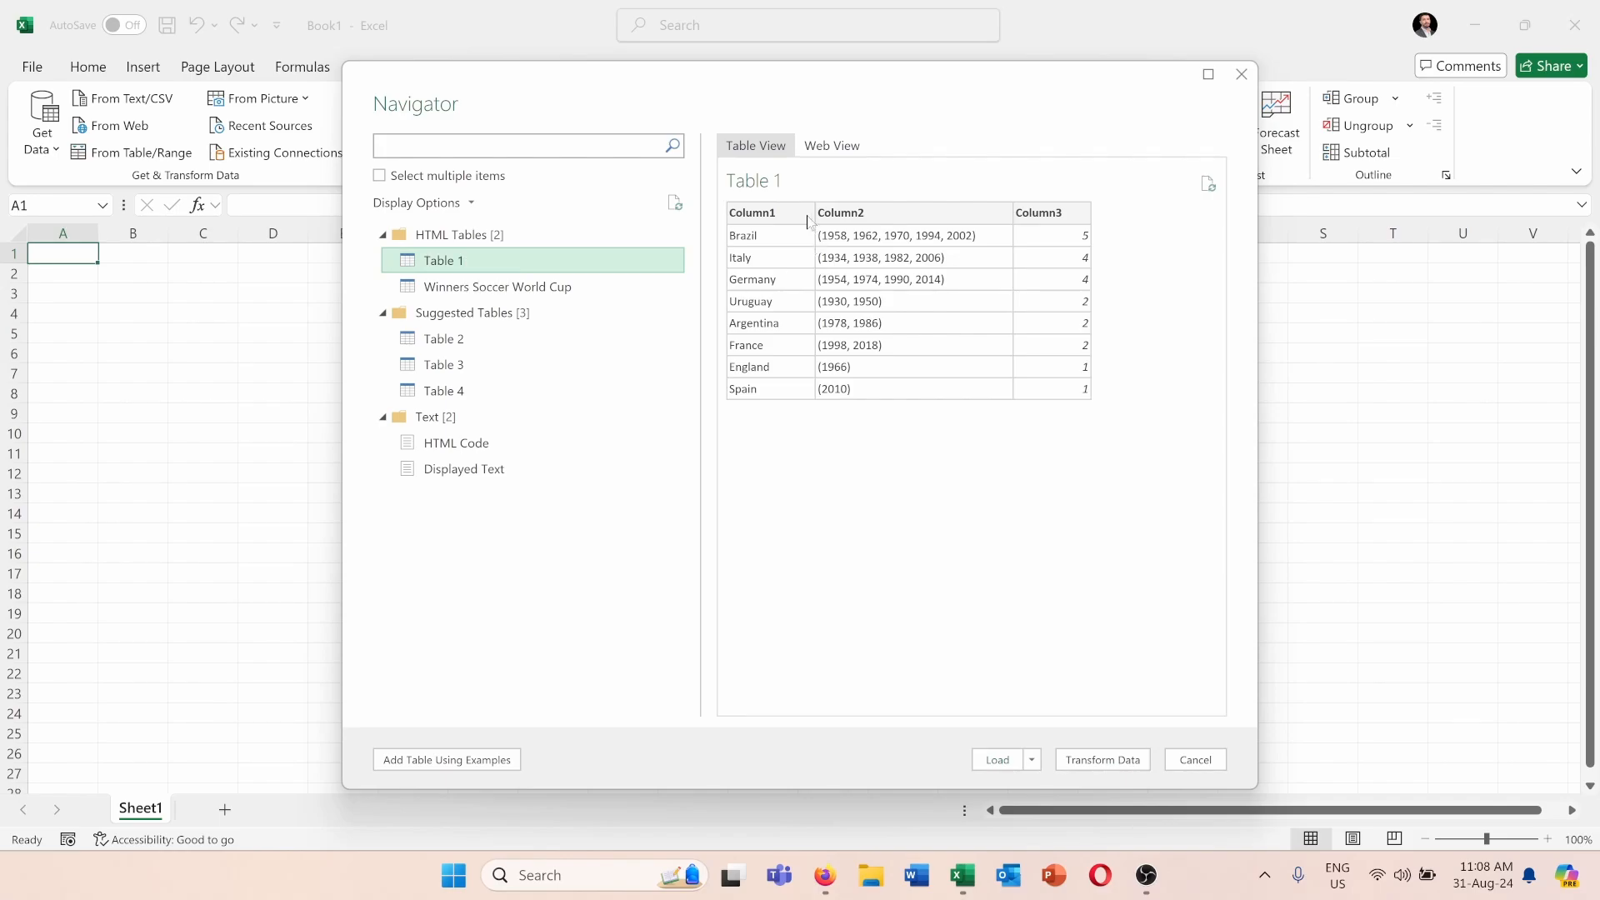
click(825, 875)
scroll(880, 493, up, 15)
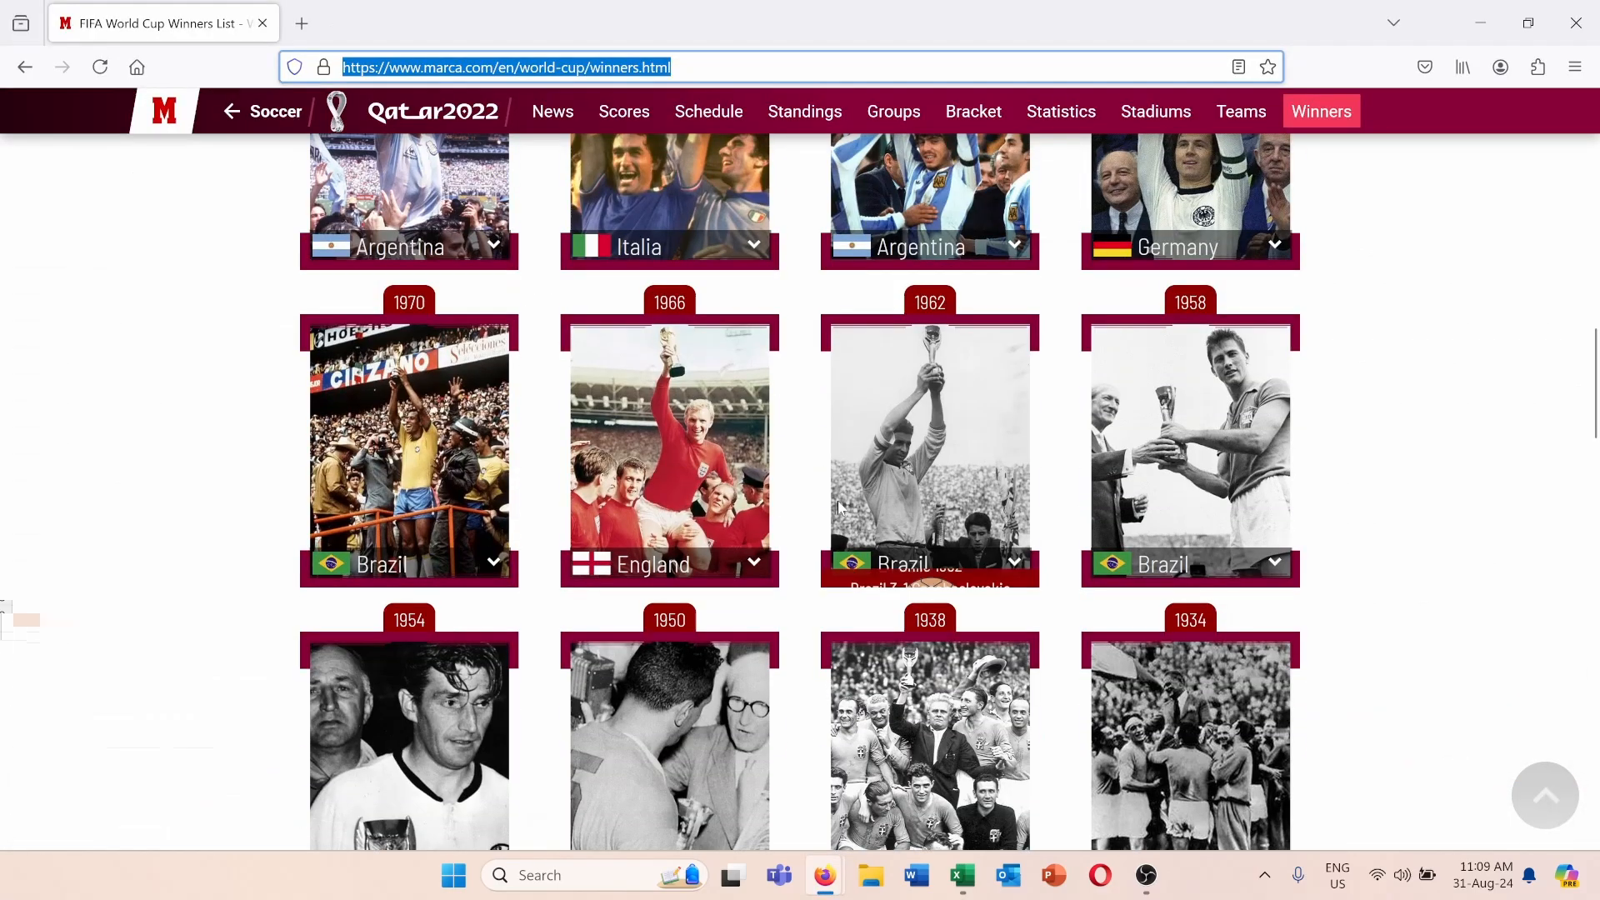
scroll(882, 493, up, 3)
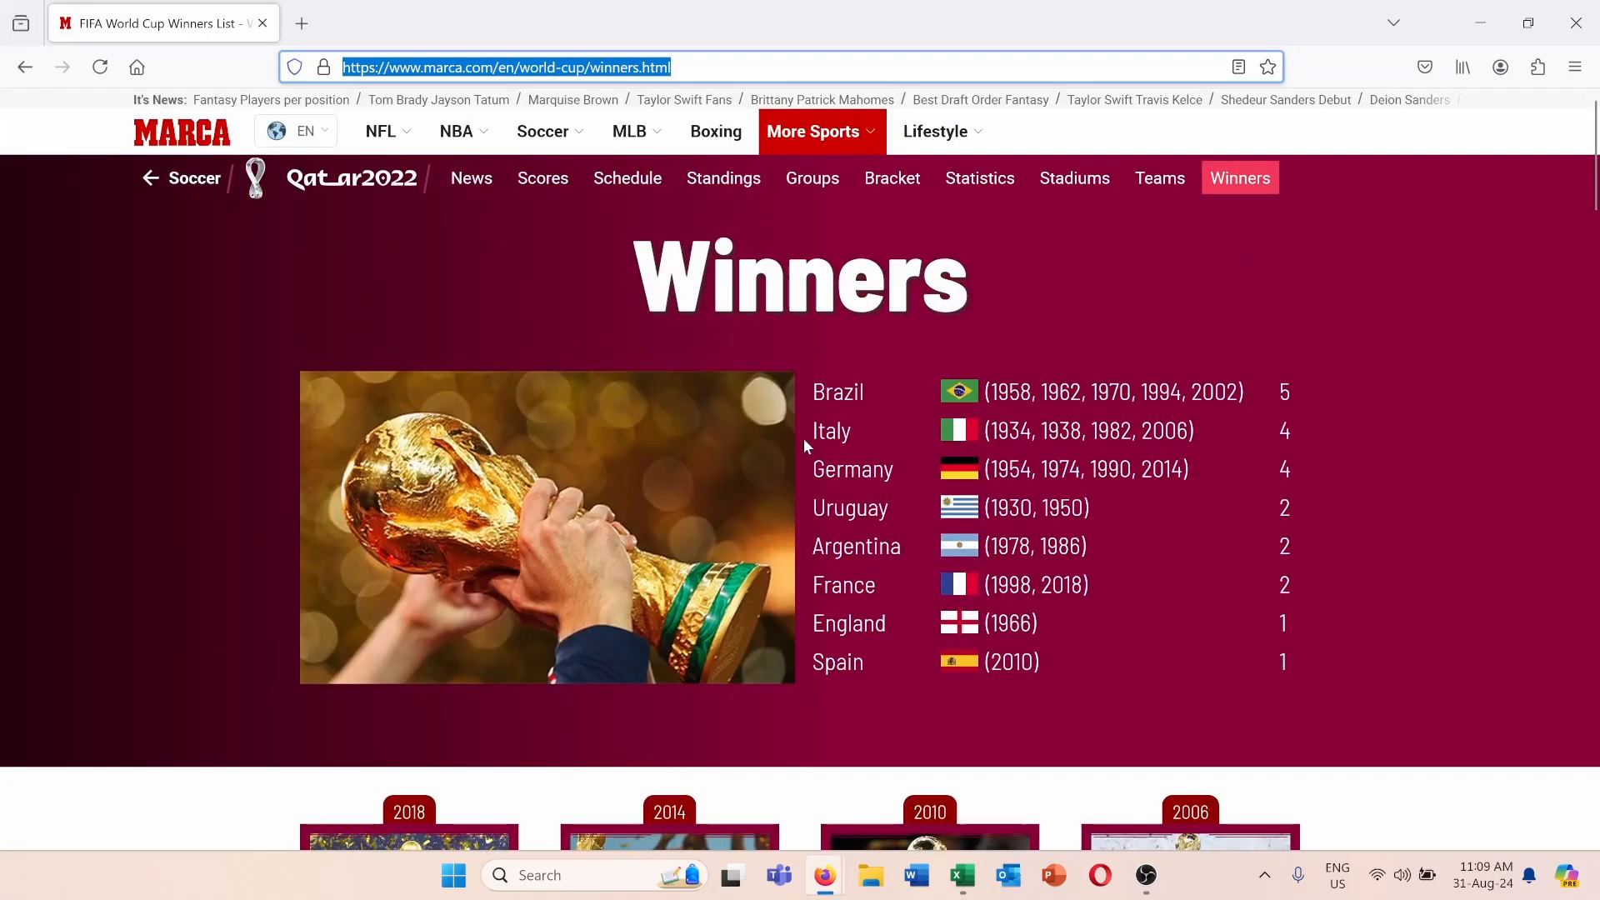
scroll(804, 439, down, 8)
scroll(803, 439, down, 15)
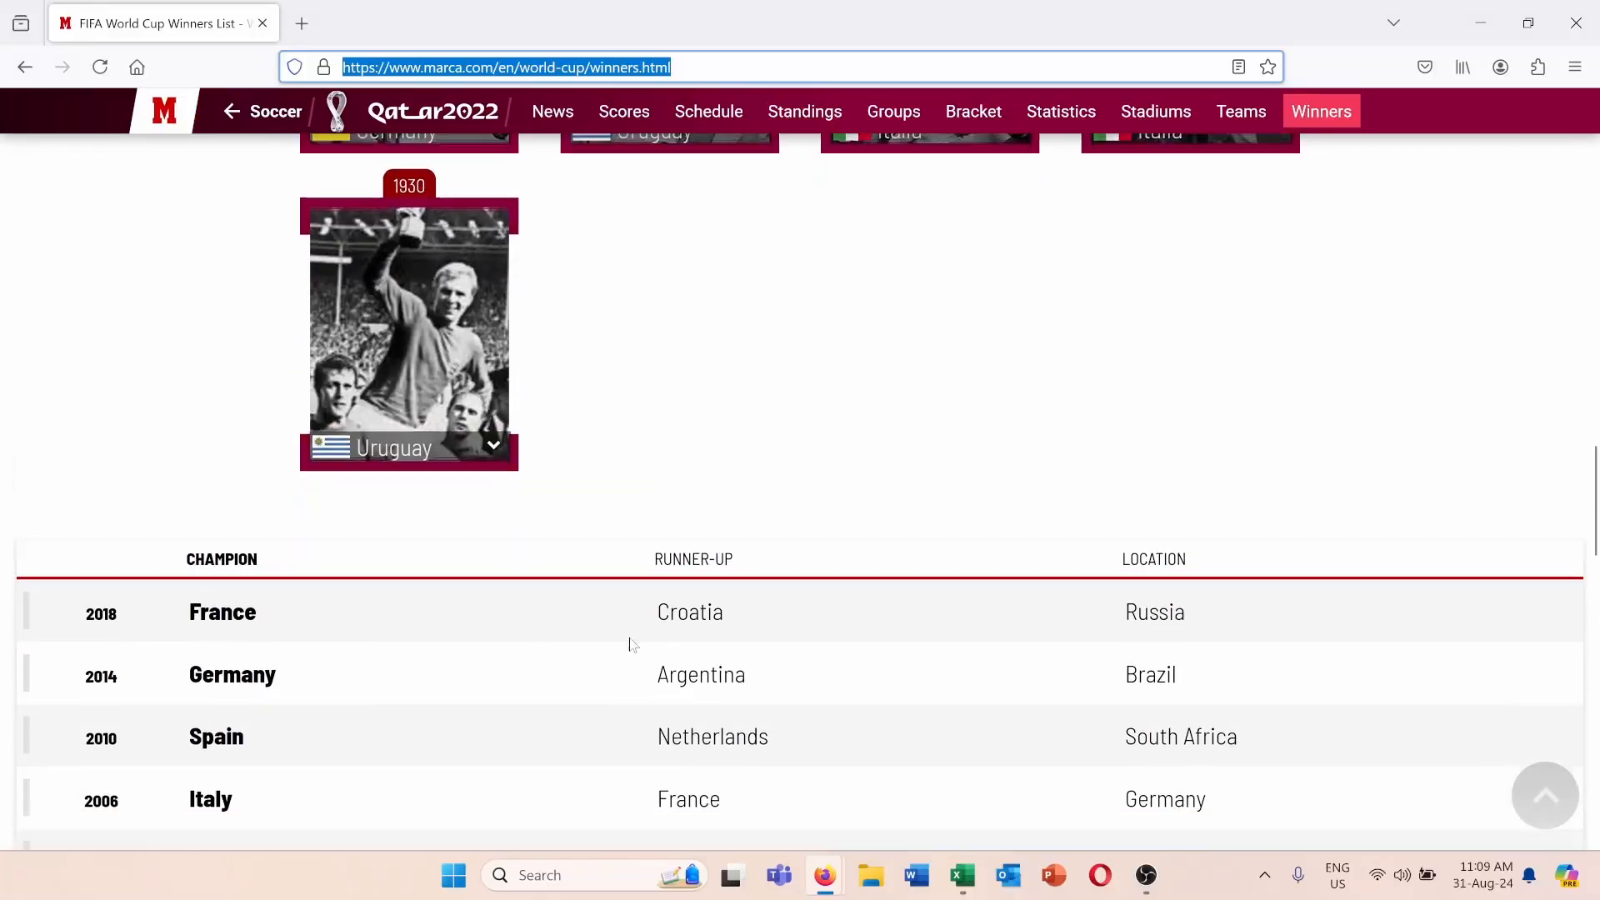
scroll(632, 644, down, 5)
Return to the Excel Navigator, choose the Winners Soccer World Cup table and look over its preview.
mouse_move(963, 875)
click(950, 775)
click(489, 287)
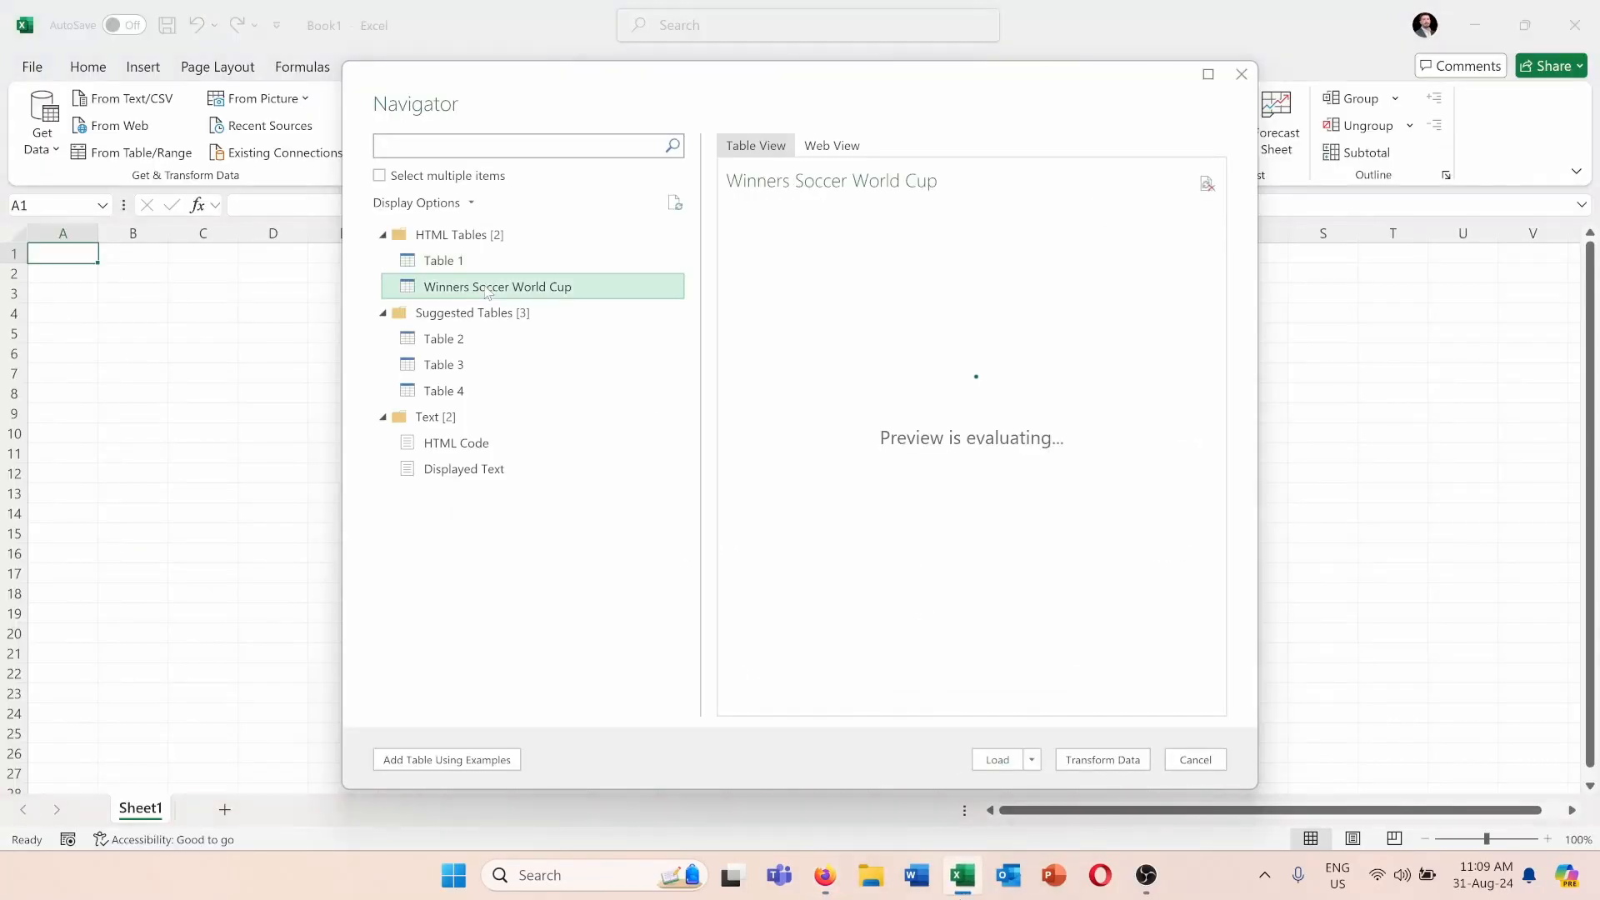
mouse_move(997, 698)
mouse_down()
mouse_move(1072, 693)
mouse_move(996, 697)
mouse_up()
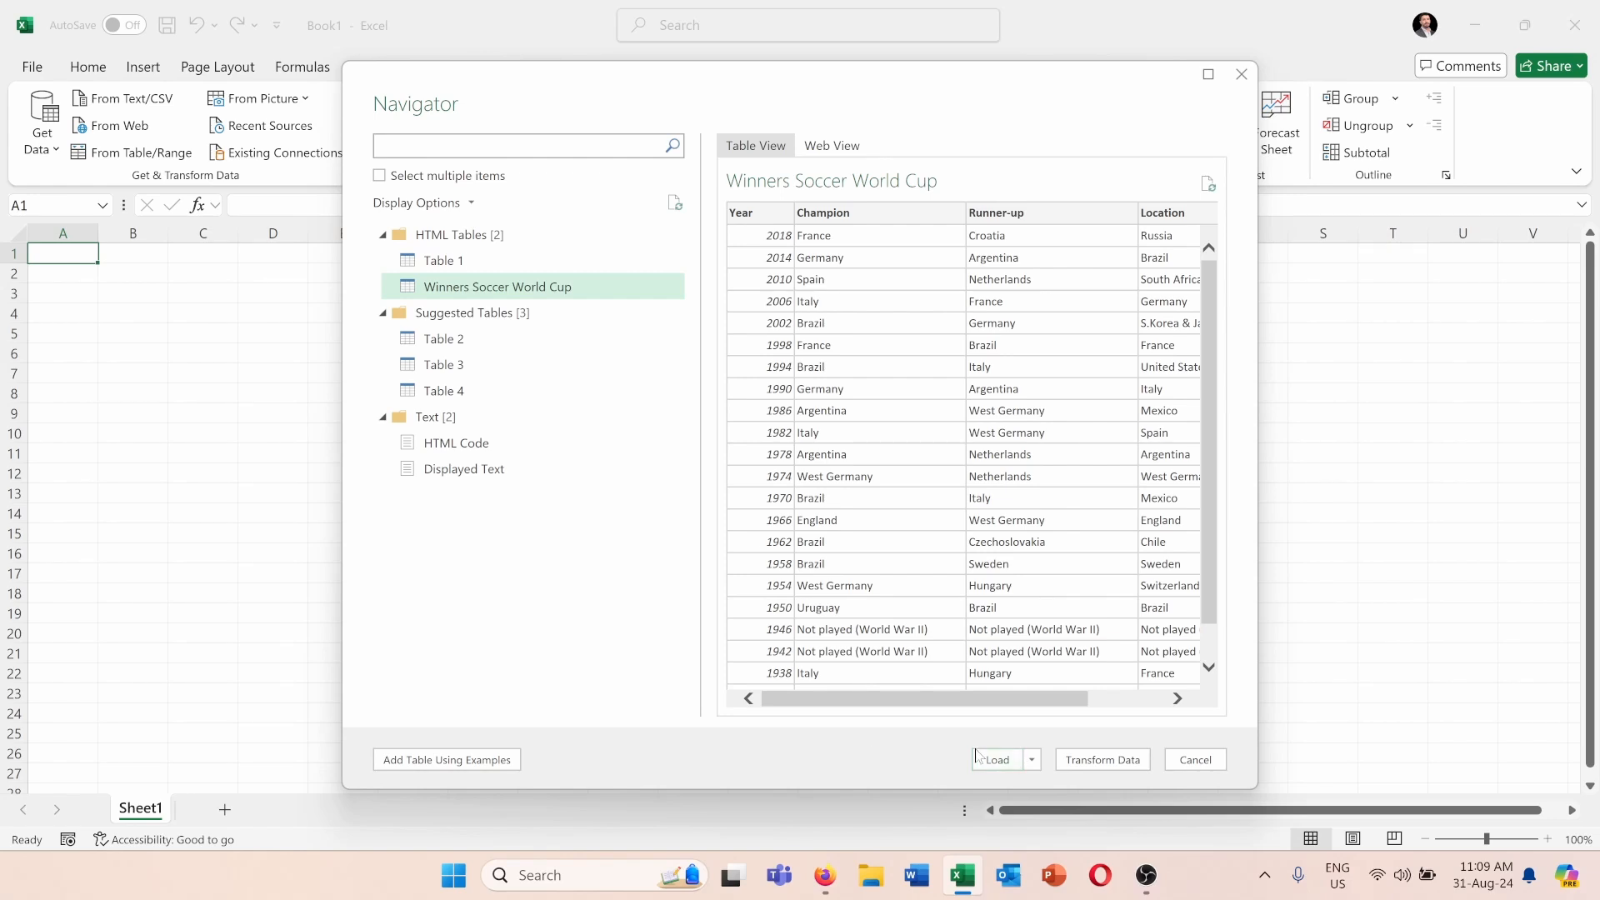
Load the chosen data as a table into the existing worksheet at cell A1 and dismiss the queries pane.
click(1032, 759)
click(1058, 802)
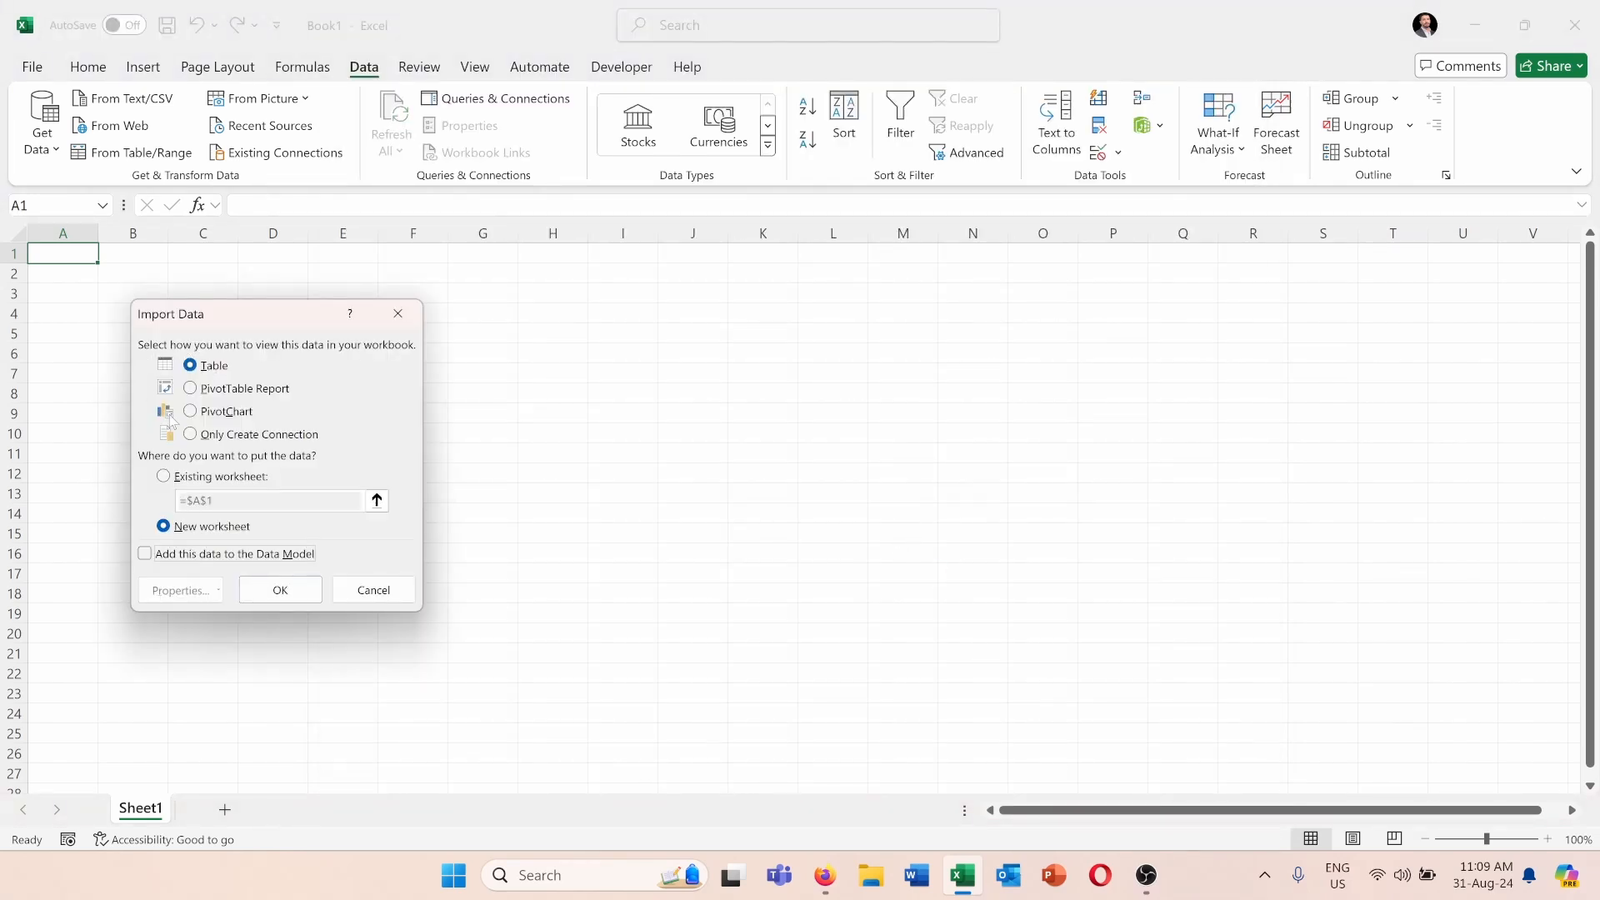
click(163, 476)
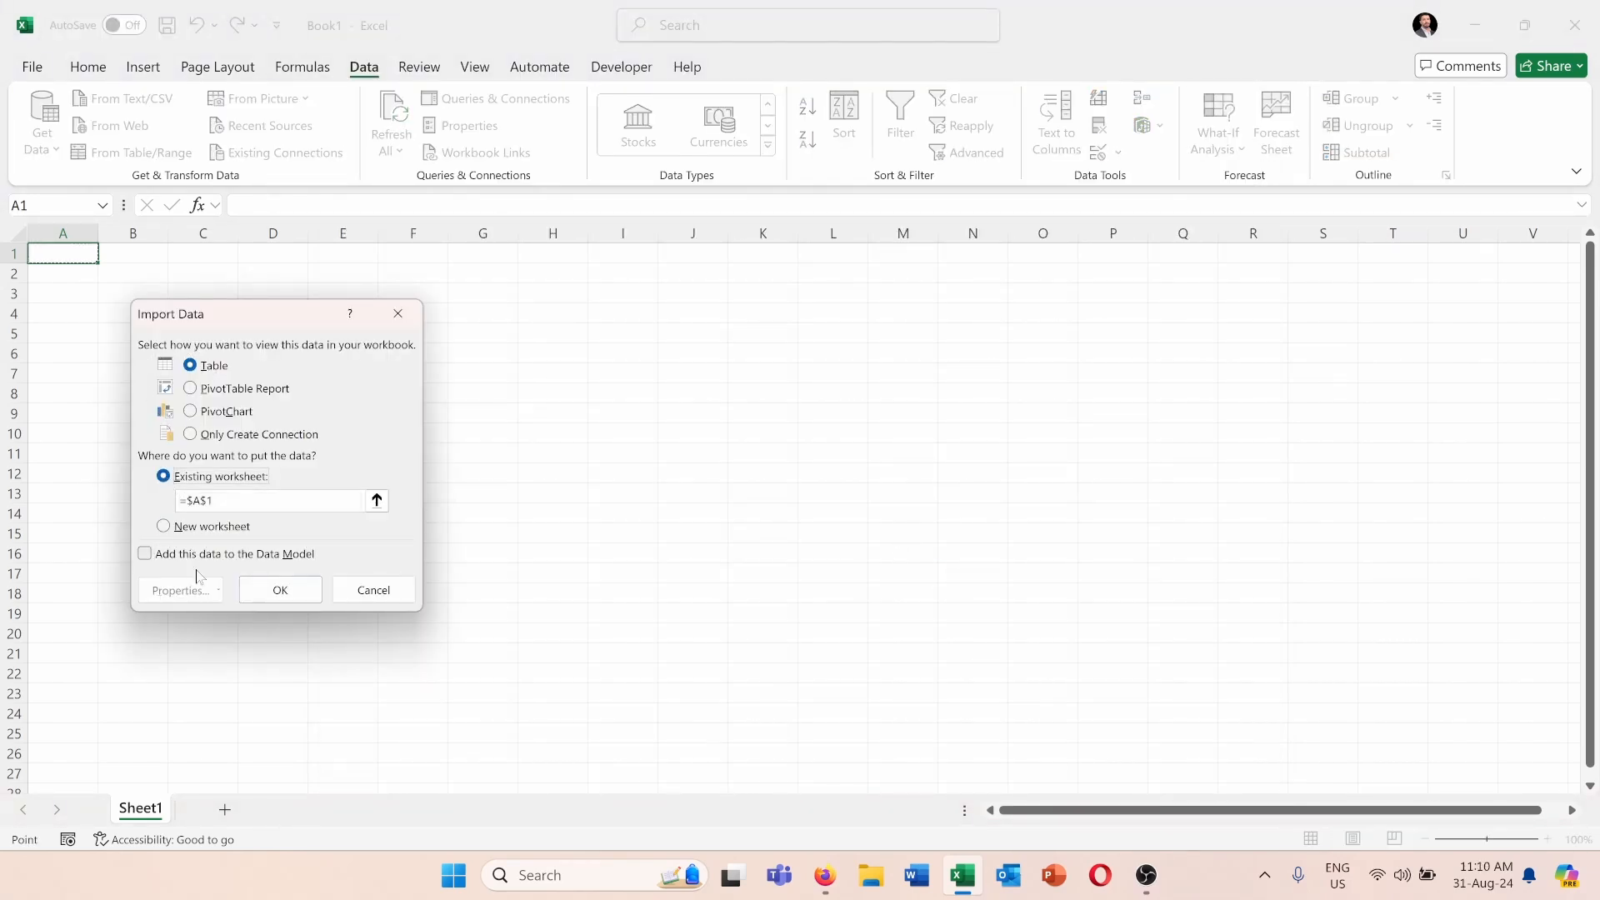
click(280, 590)
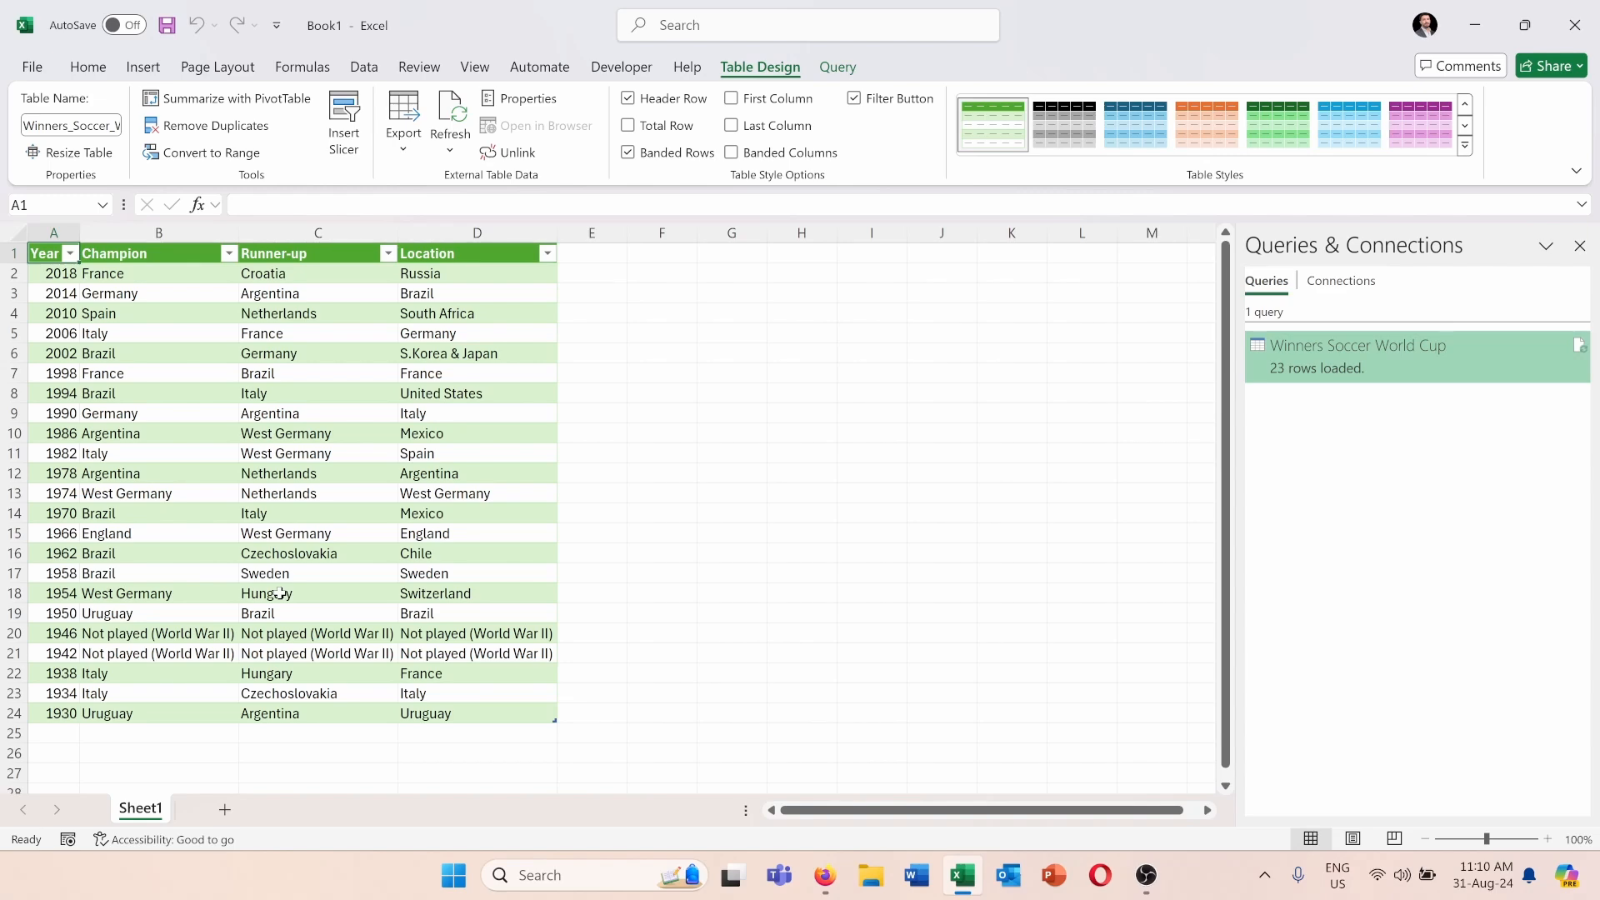
click(1580, 246)
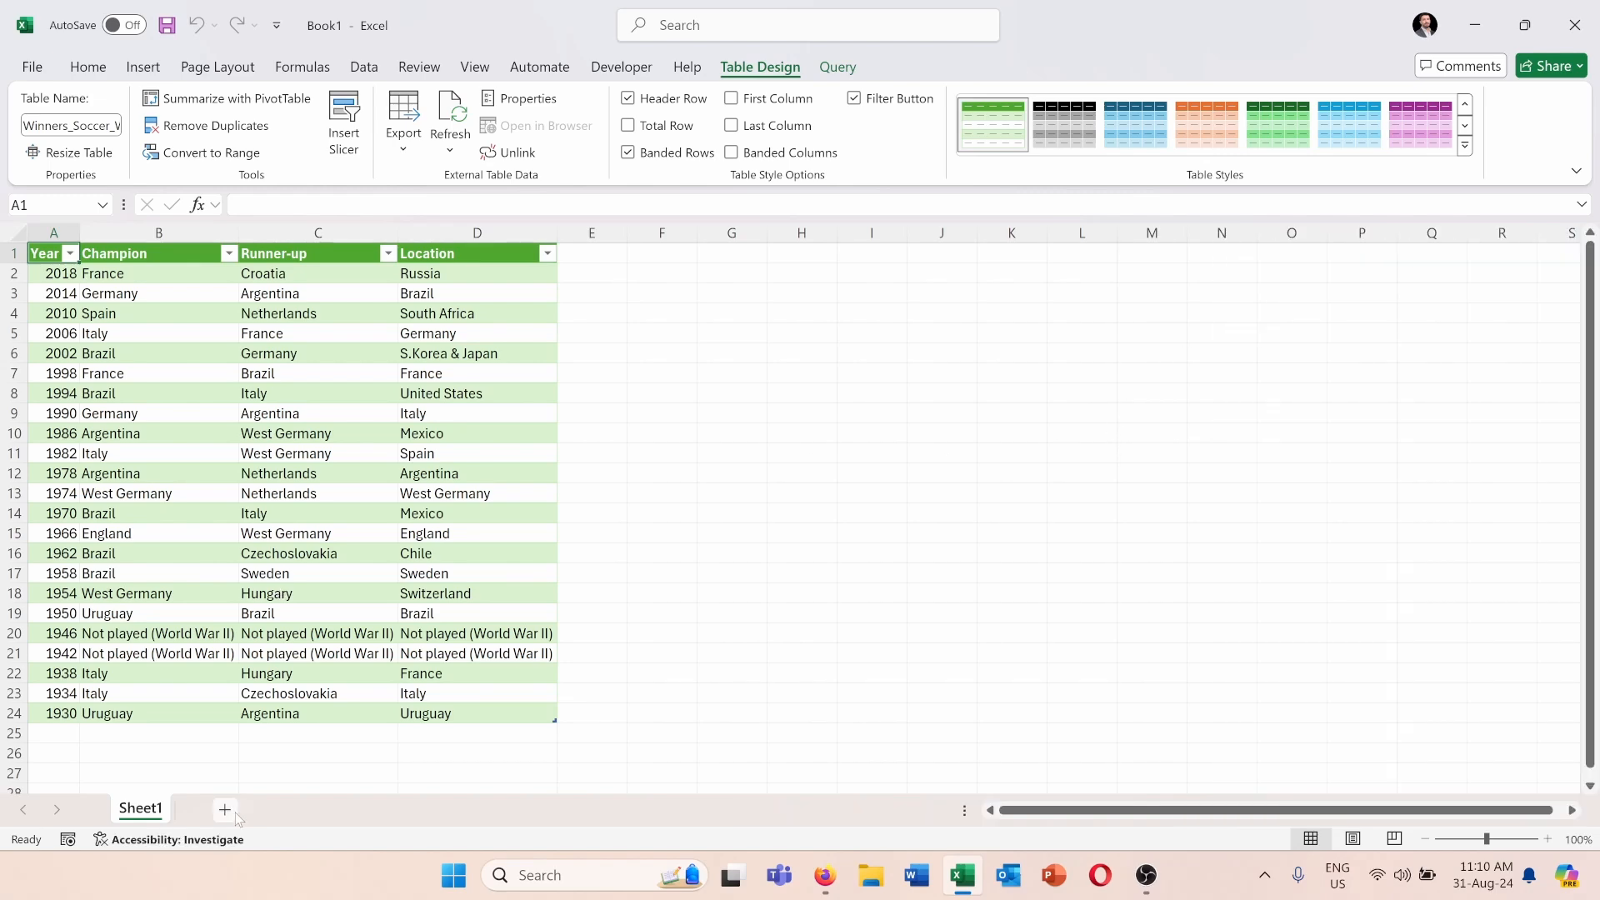
click(225, 810)
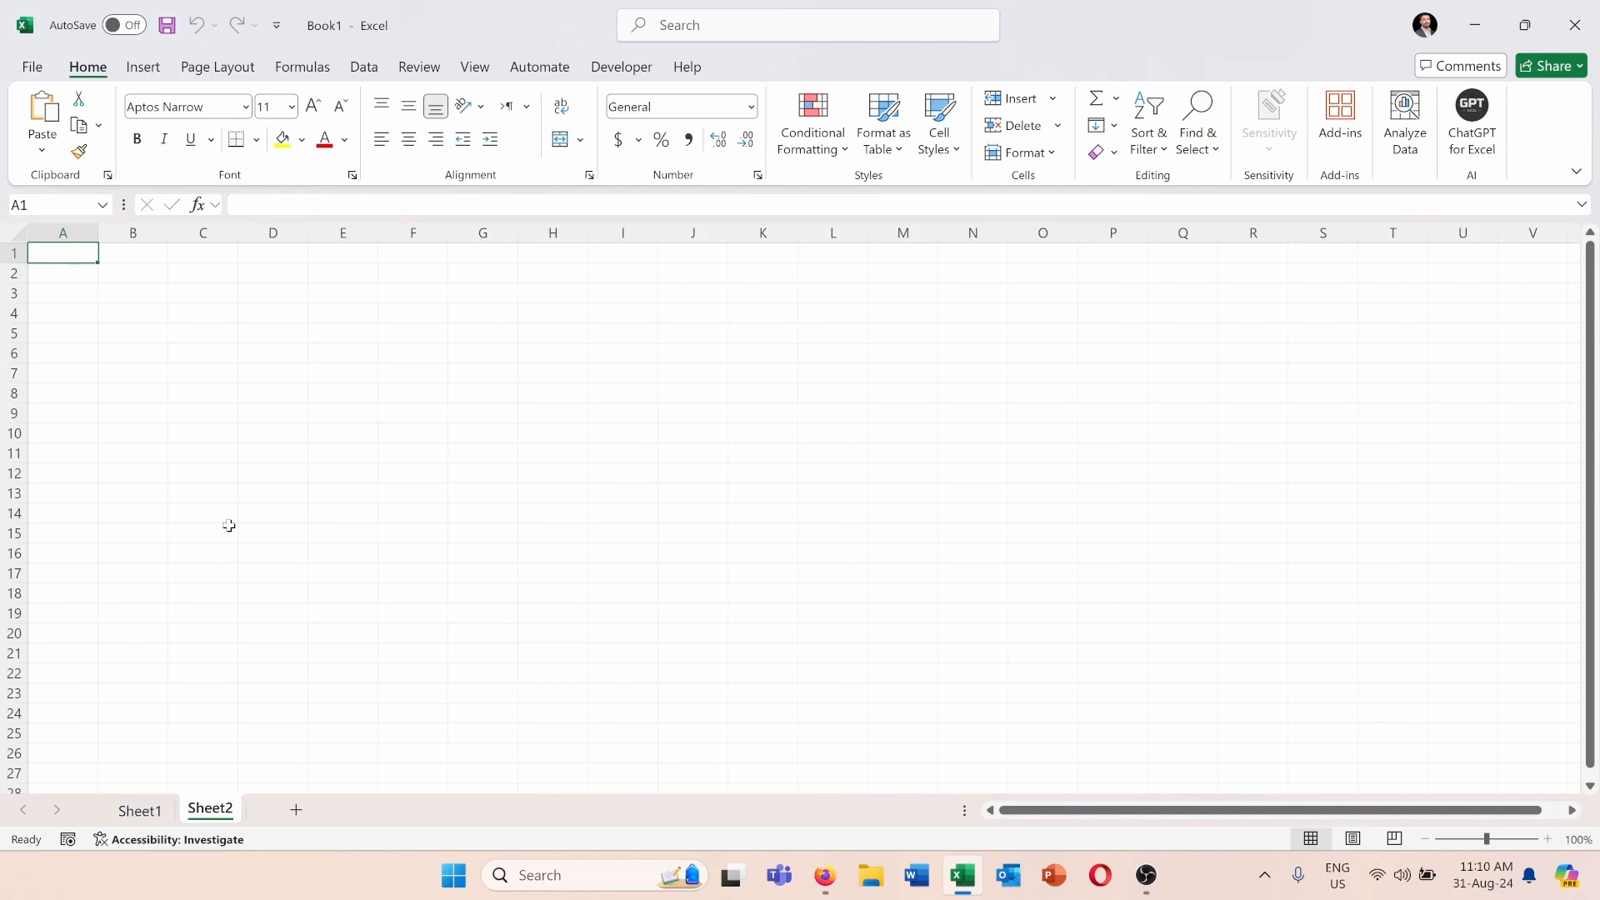
key(alt+Tab)
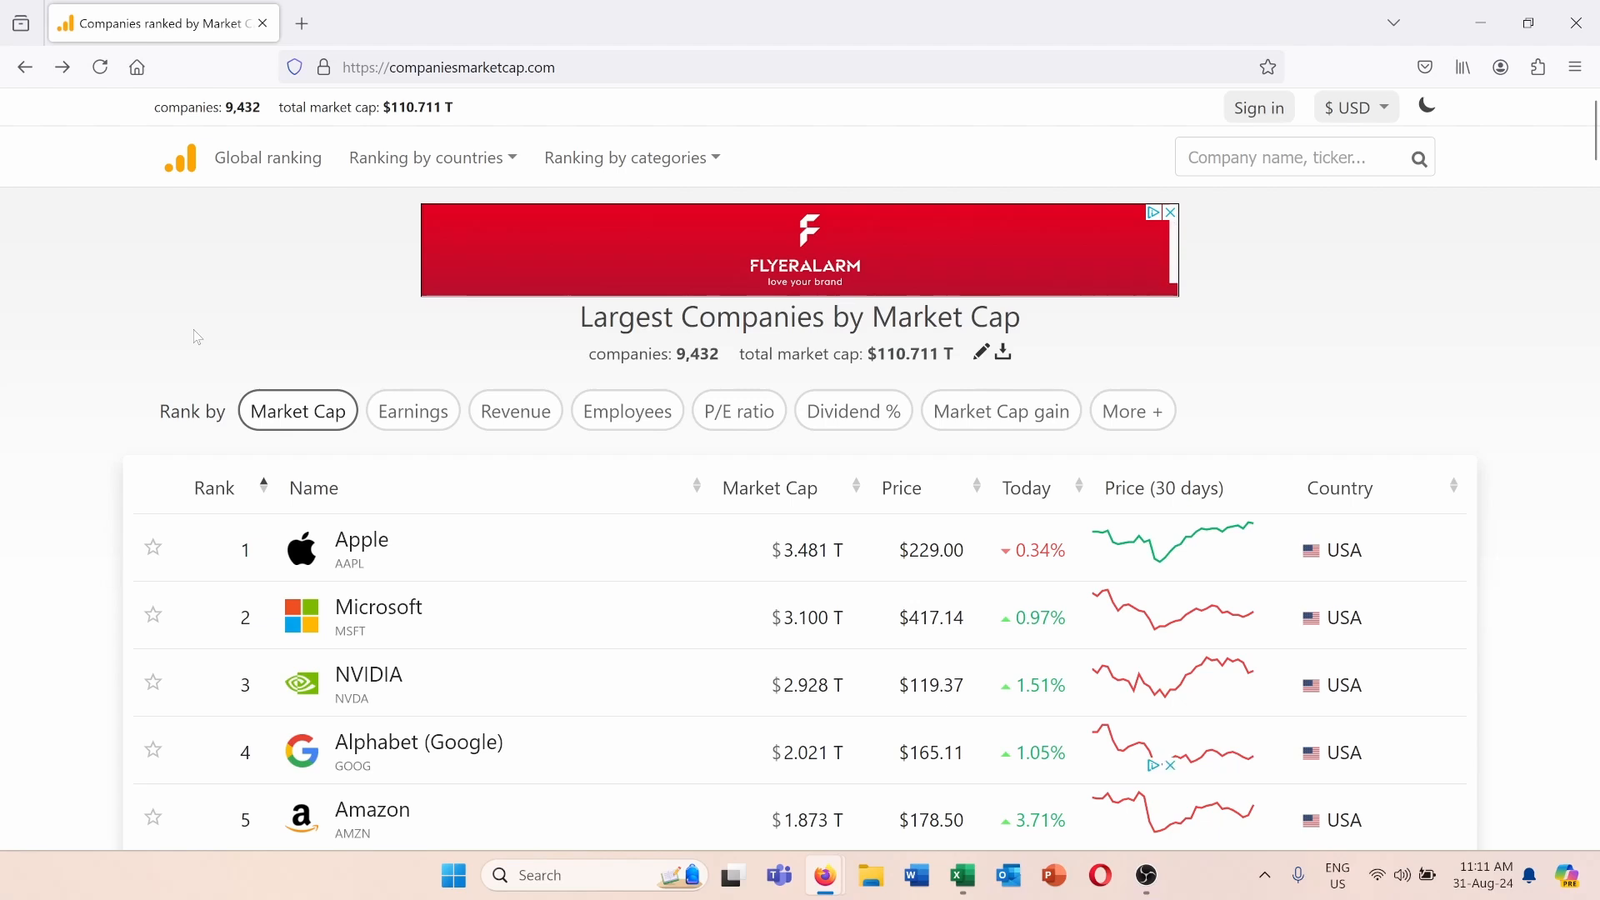
scroll(395, 581, down, 2)
scroll(407, 509, up, 2)
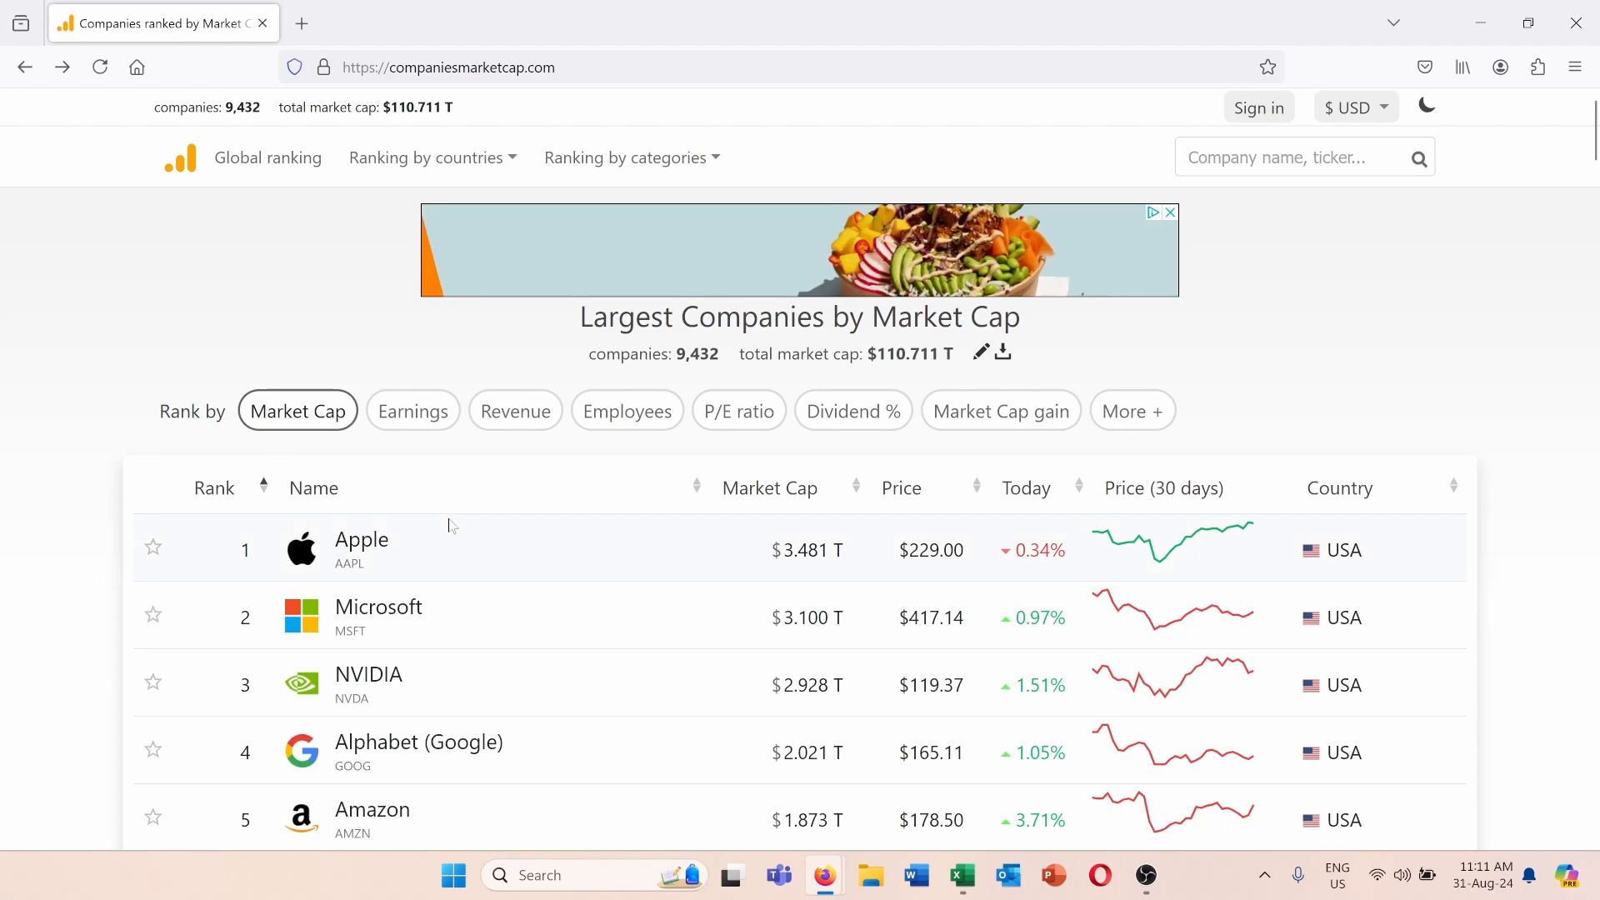
key(ctrl+l)
key(ctrl+c)
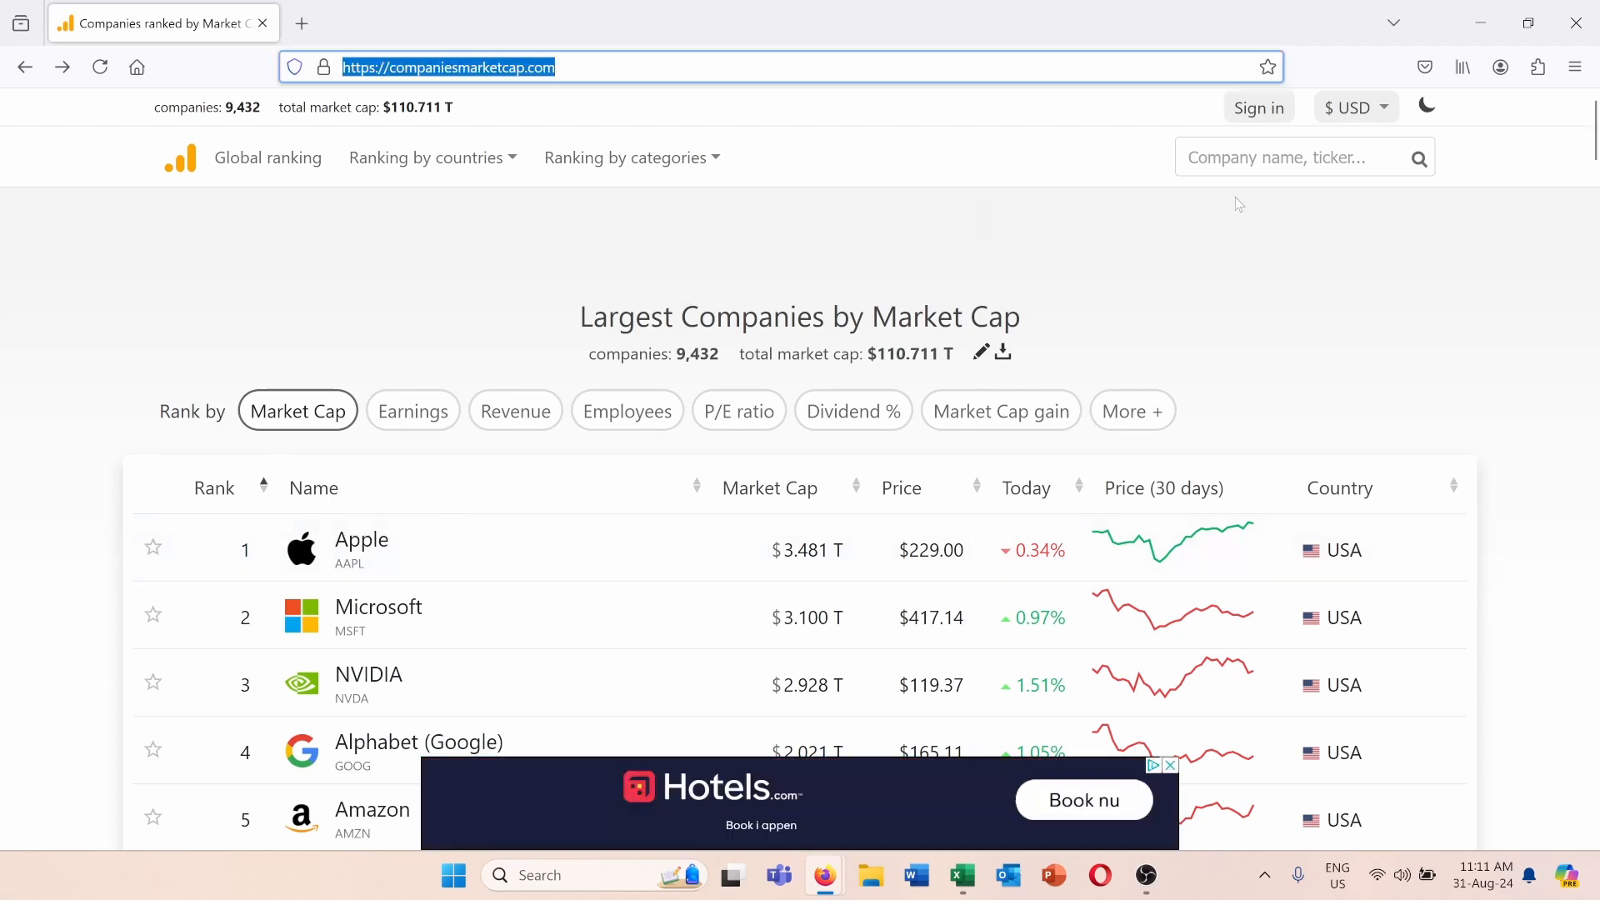
key(alt+Tab)
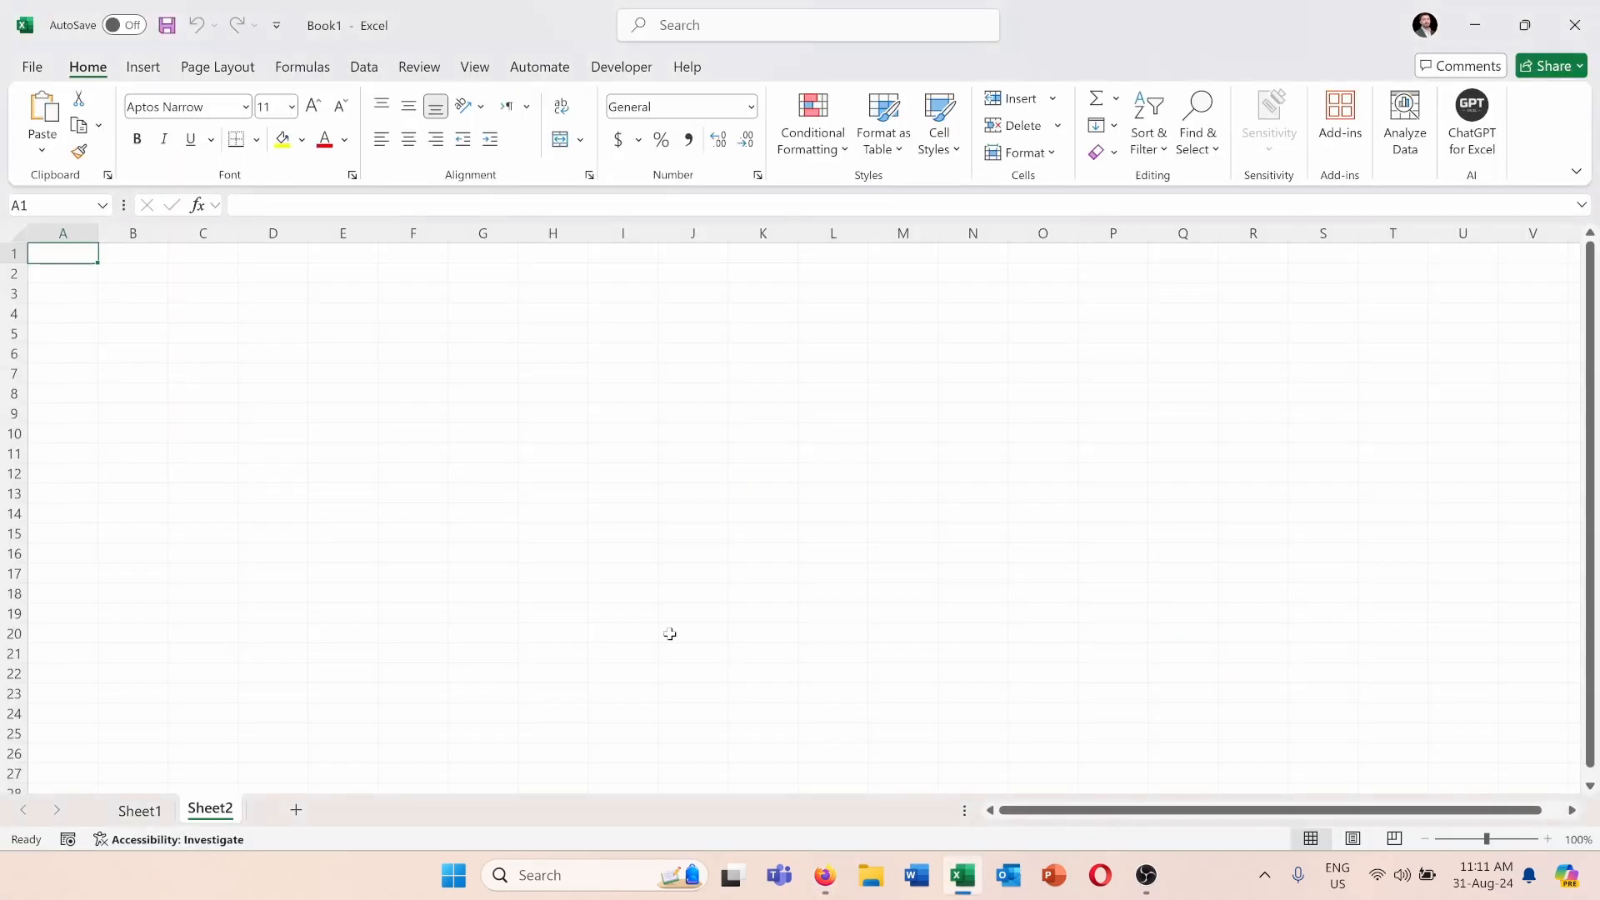
click(374, 75)
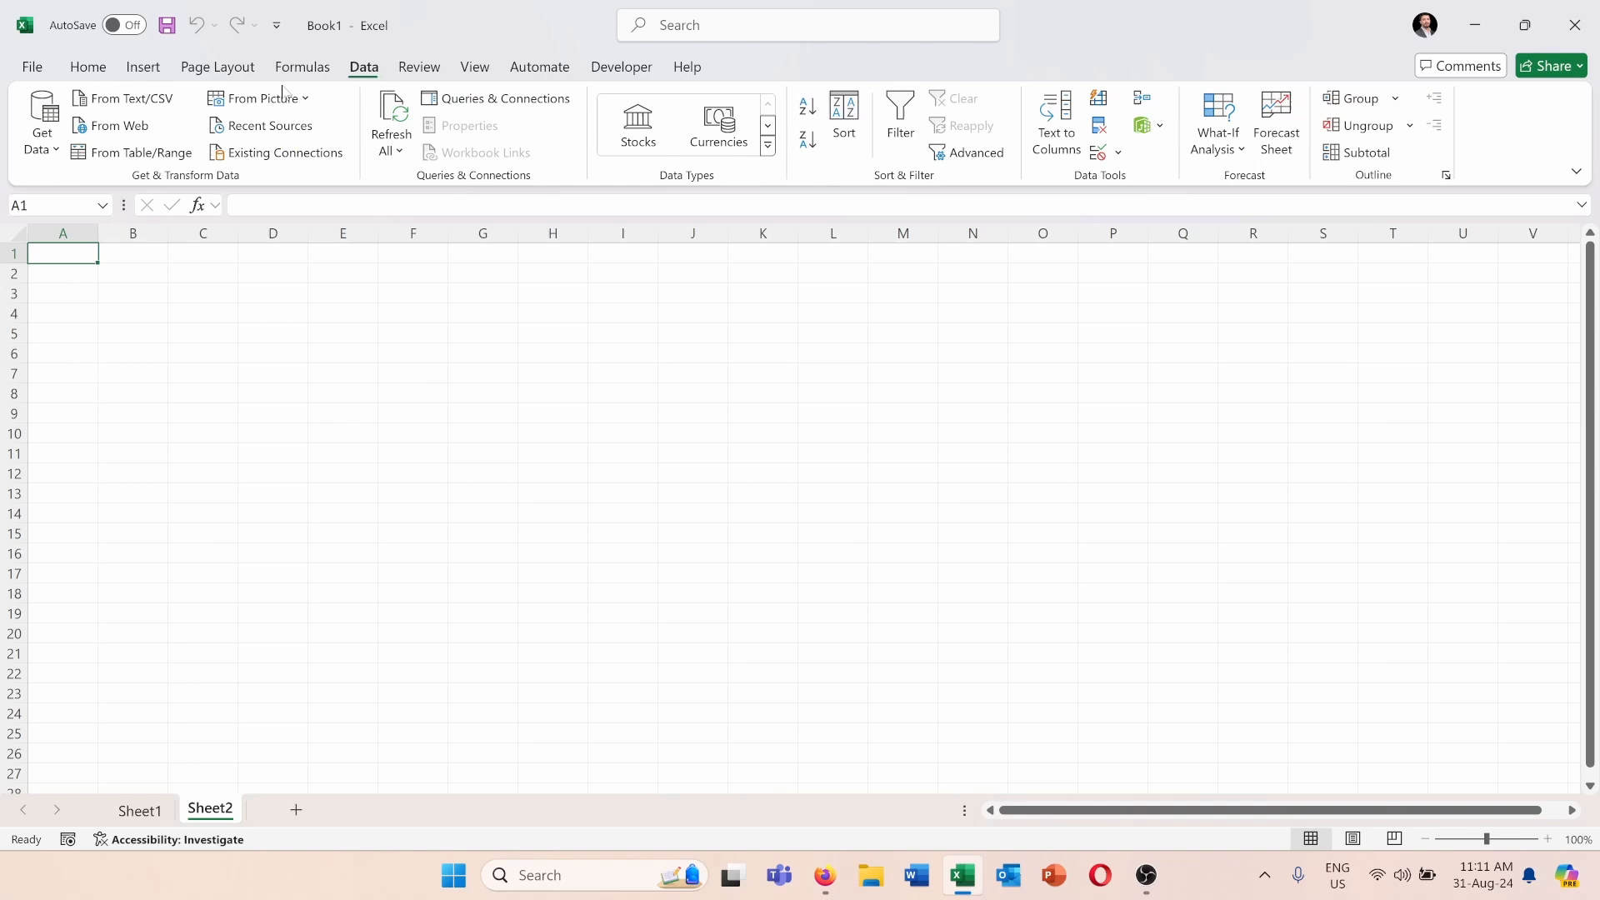
click(117, 125)
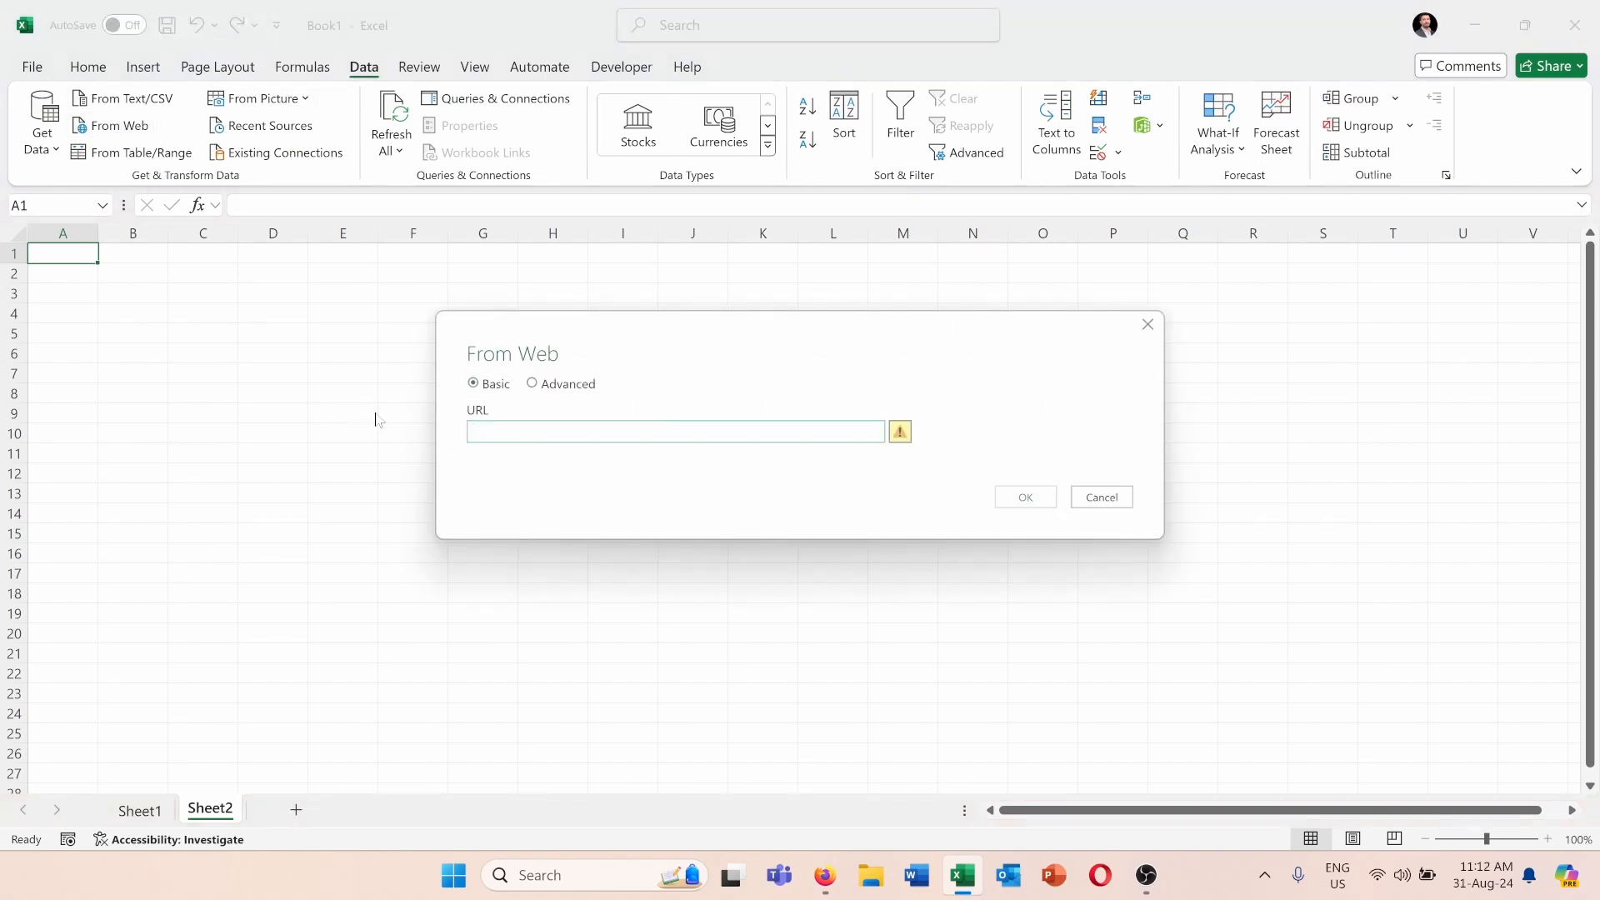
key(ctrl+v)
click(1017, 499)
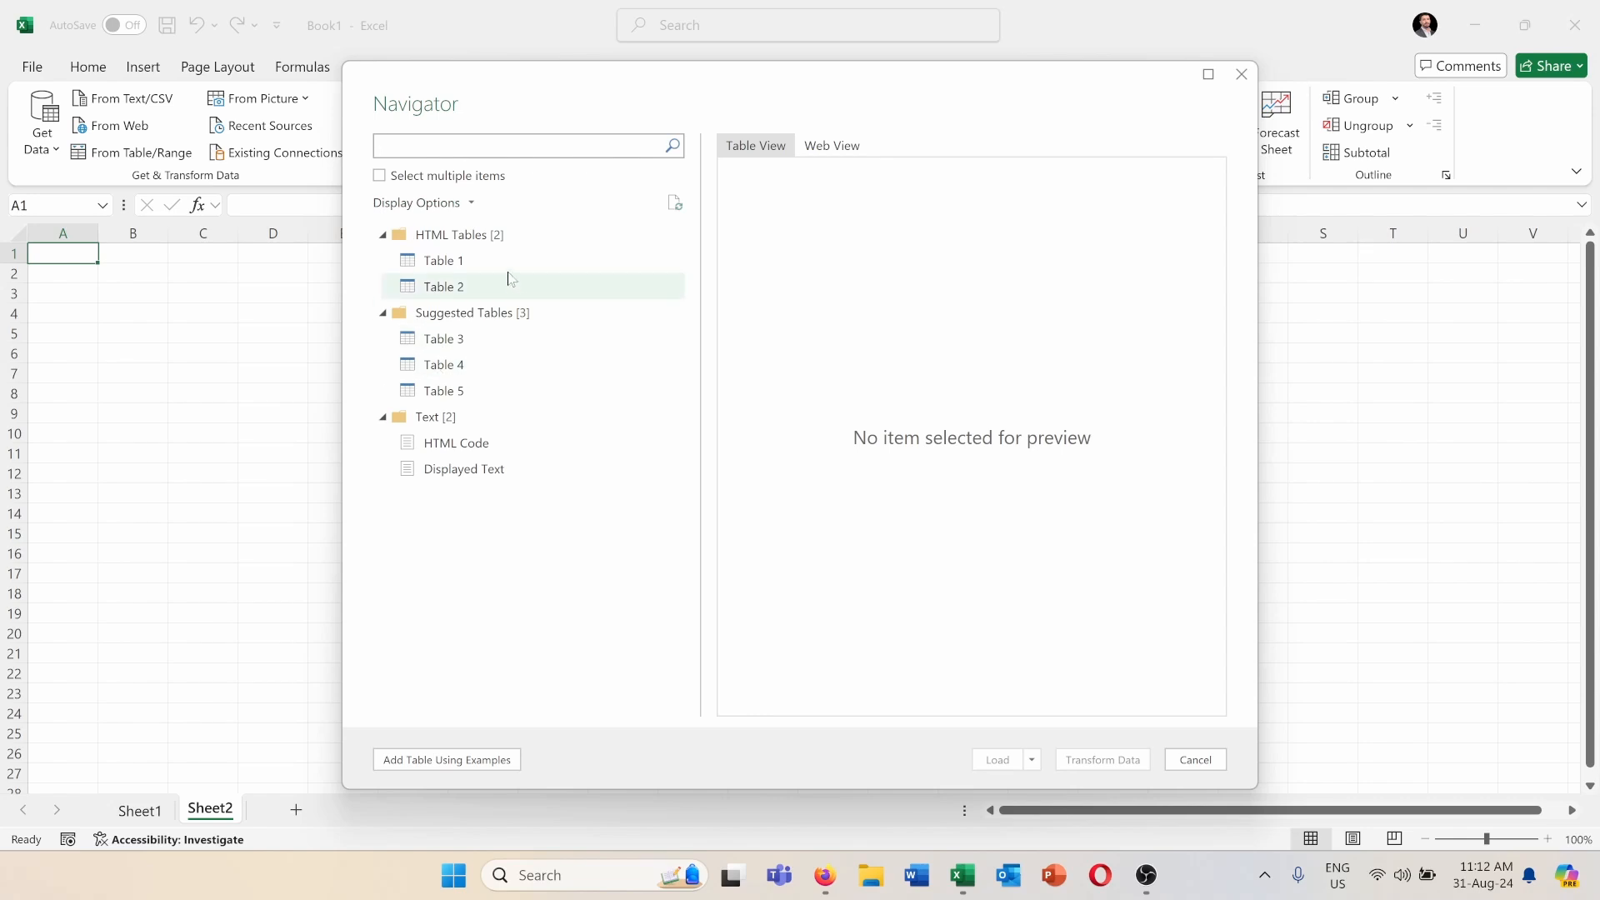
Preview Table 1 and Table 2 in the Navigator, choose Table 3 and look through its company rows.
click(499, 261)
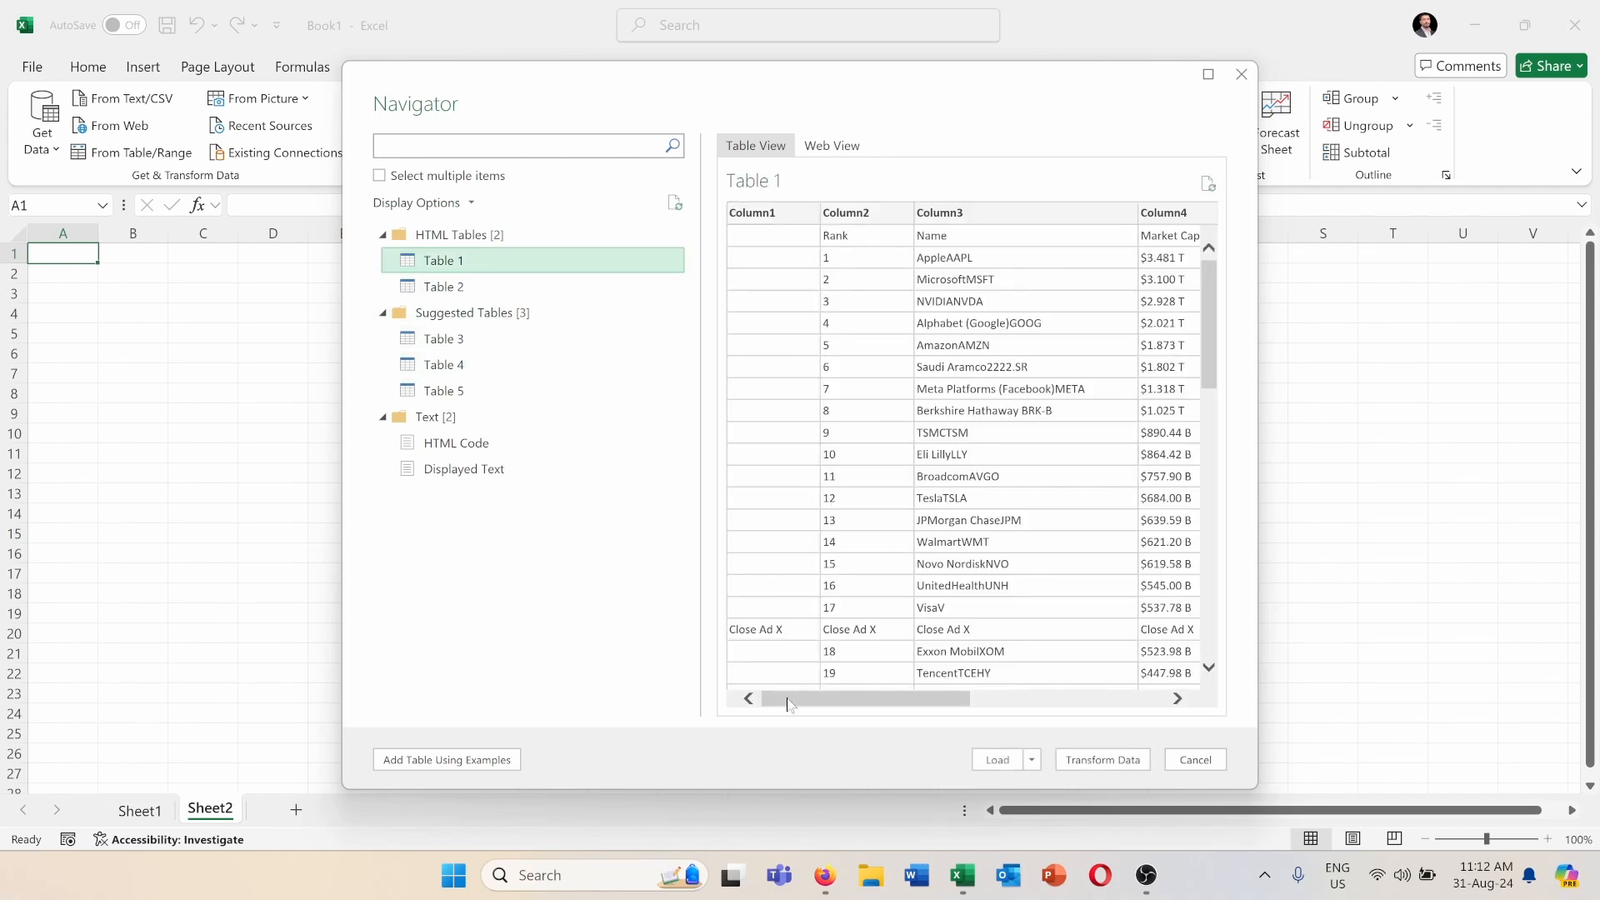
click(484, 282)
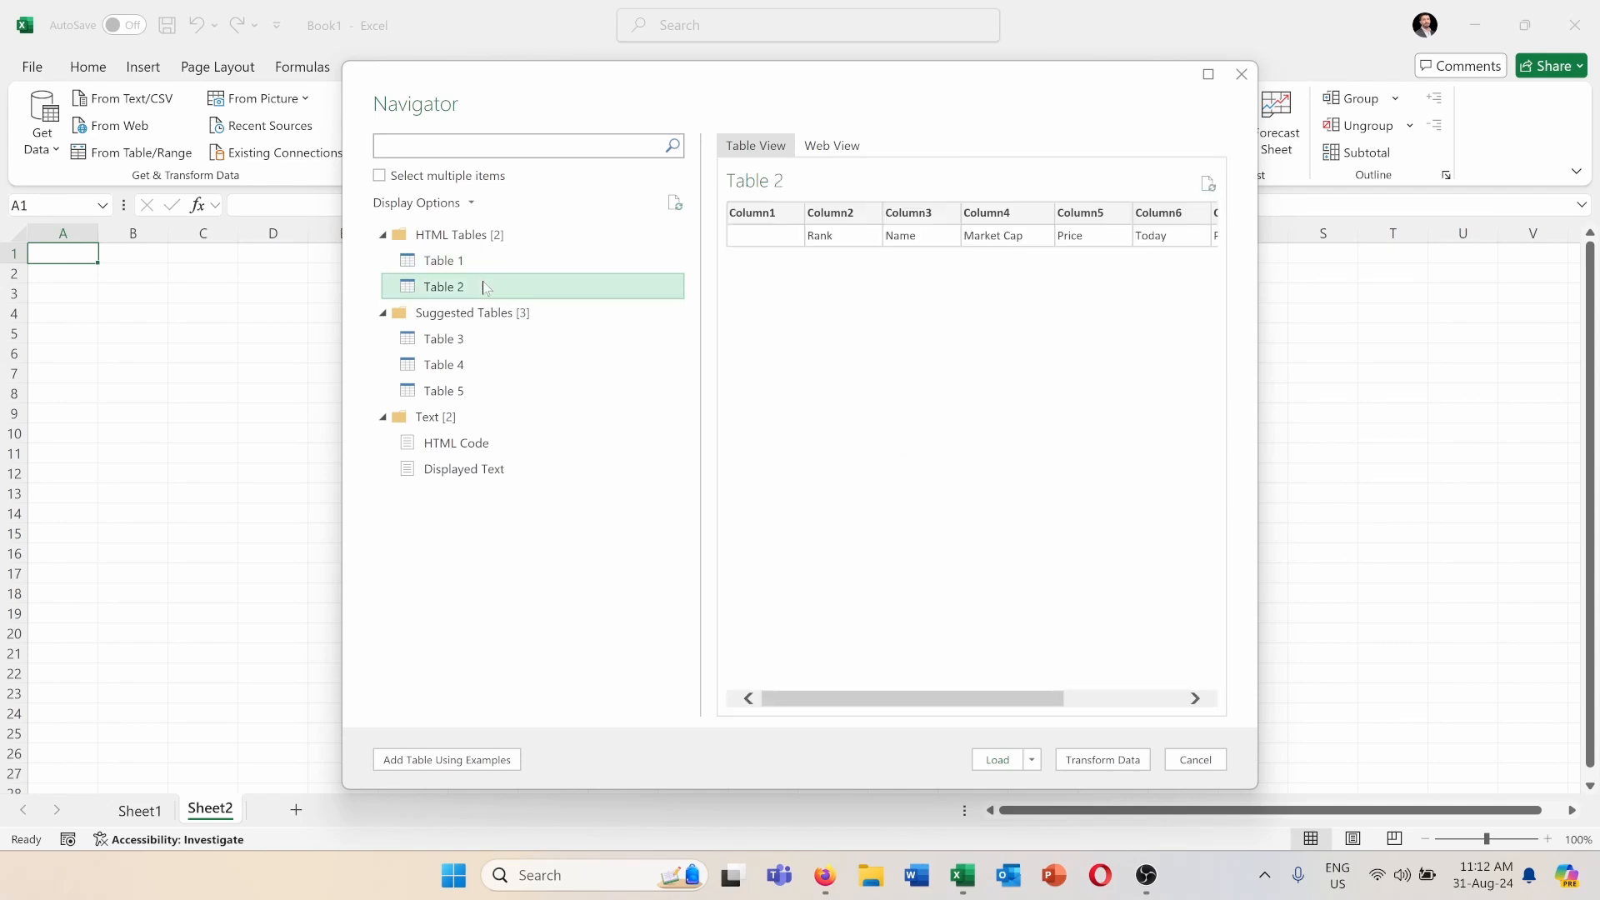
click(429, 338)
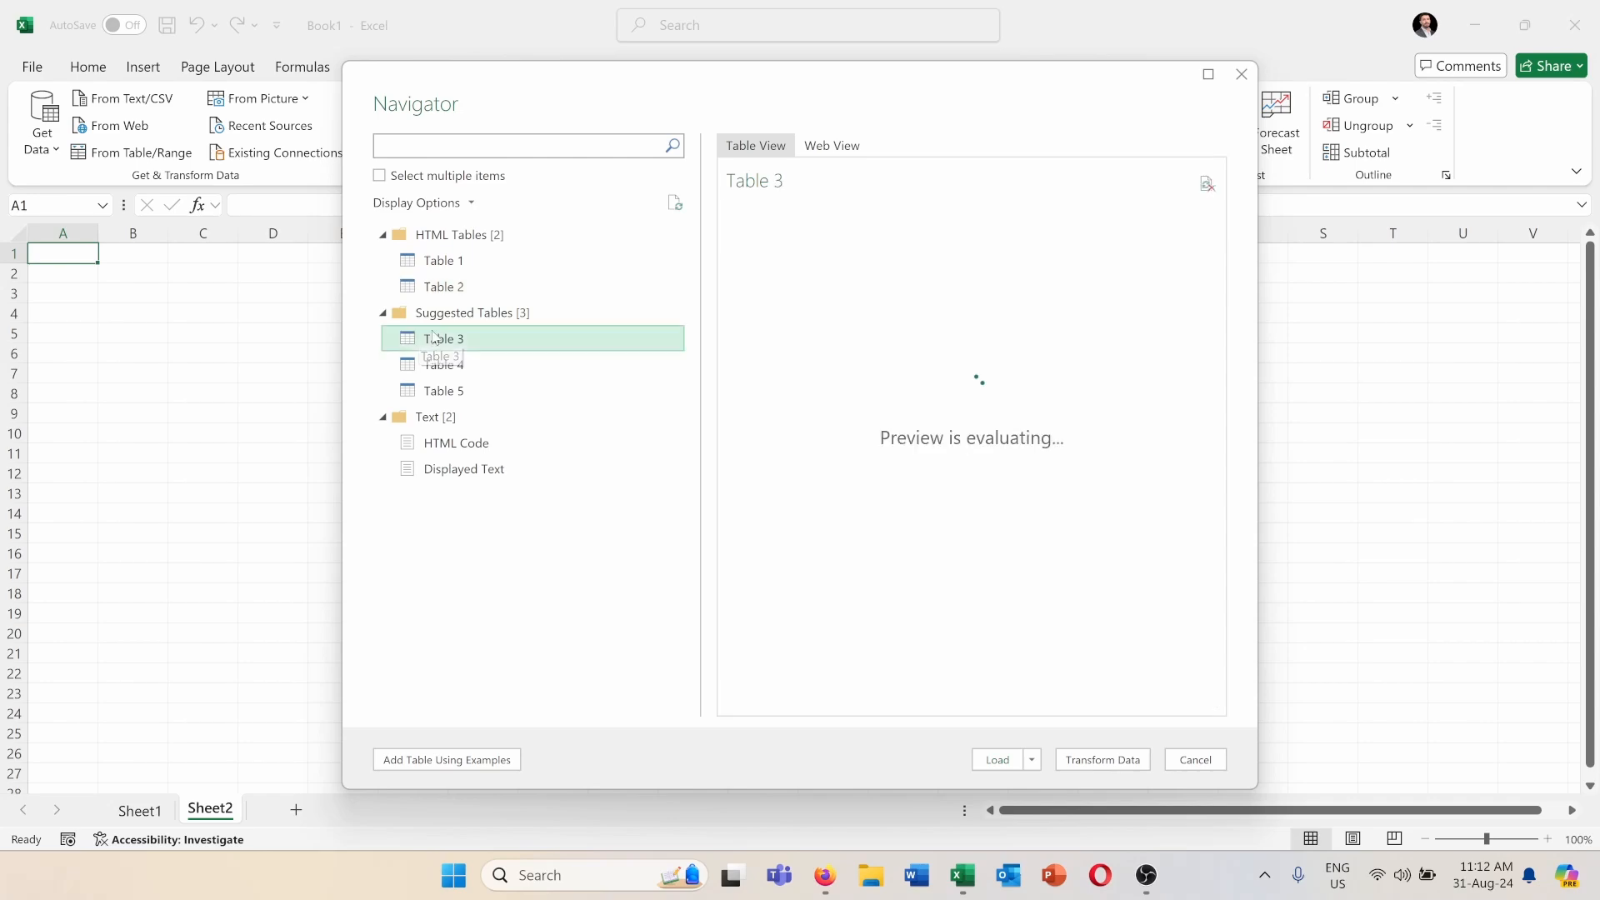
scroll(958, 378, down, 4)
scroll(959, 378, down, 10)
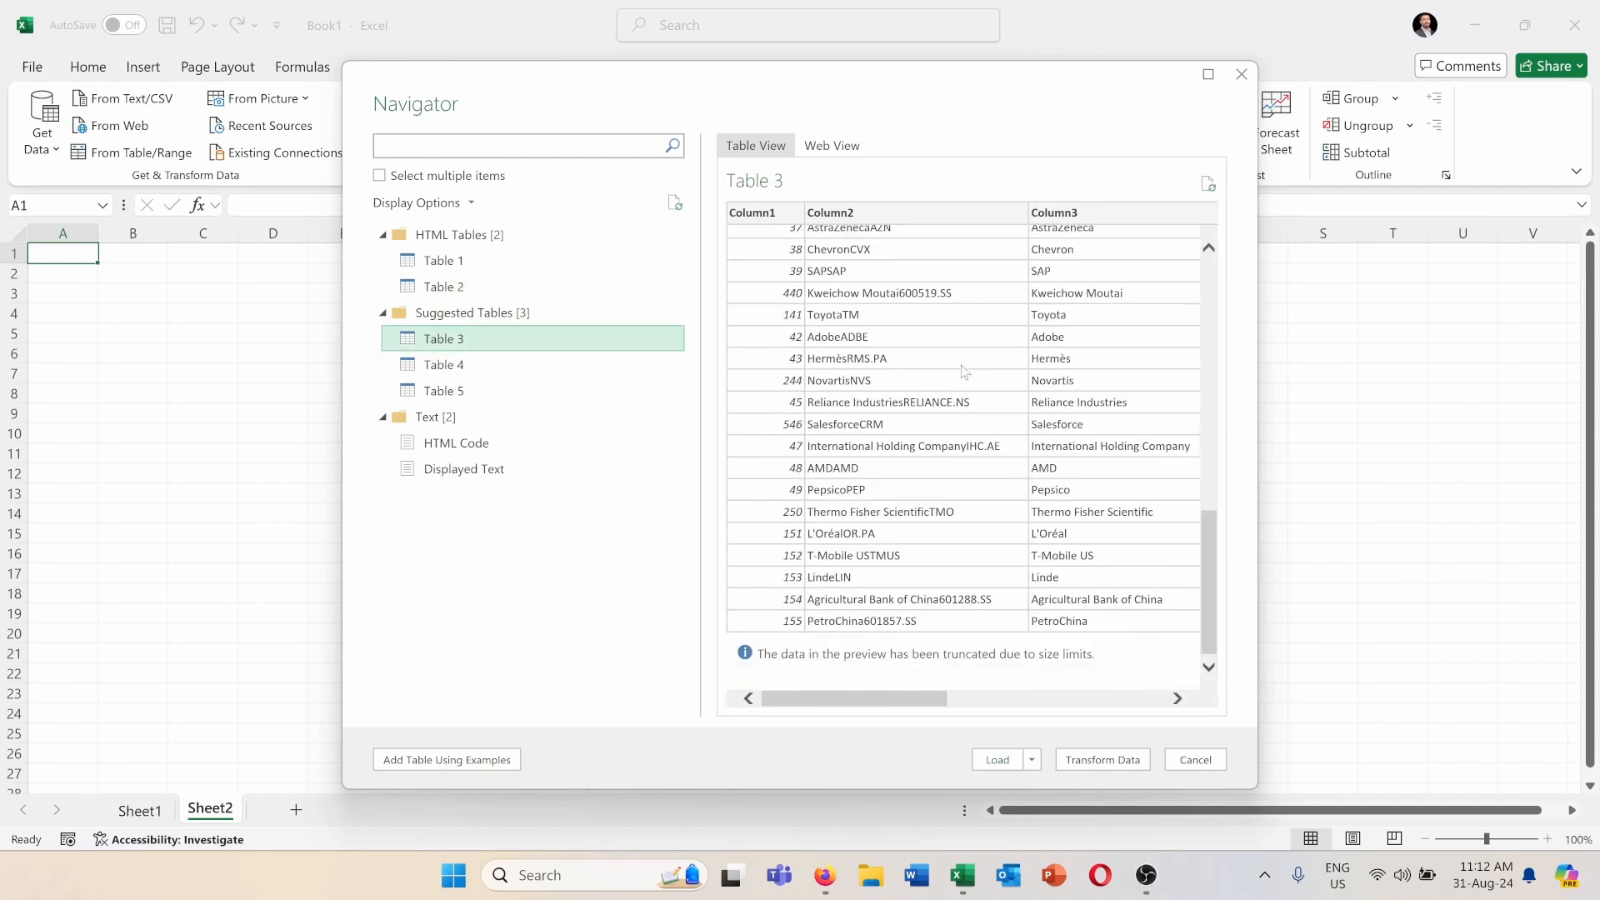
scroll(958, 379, up, 15)
drag(871, 697, 790, 714)
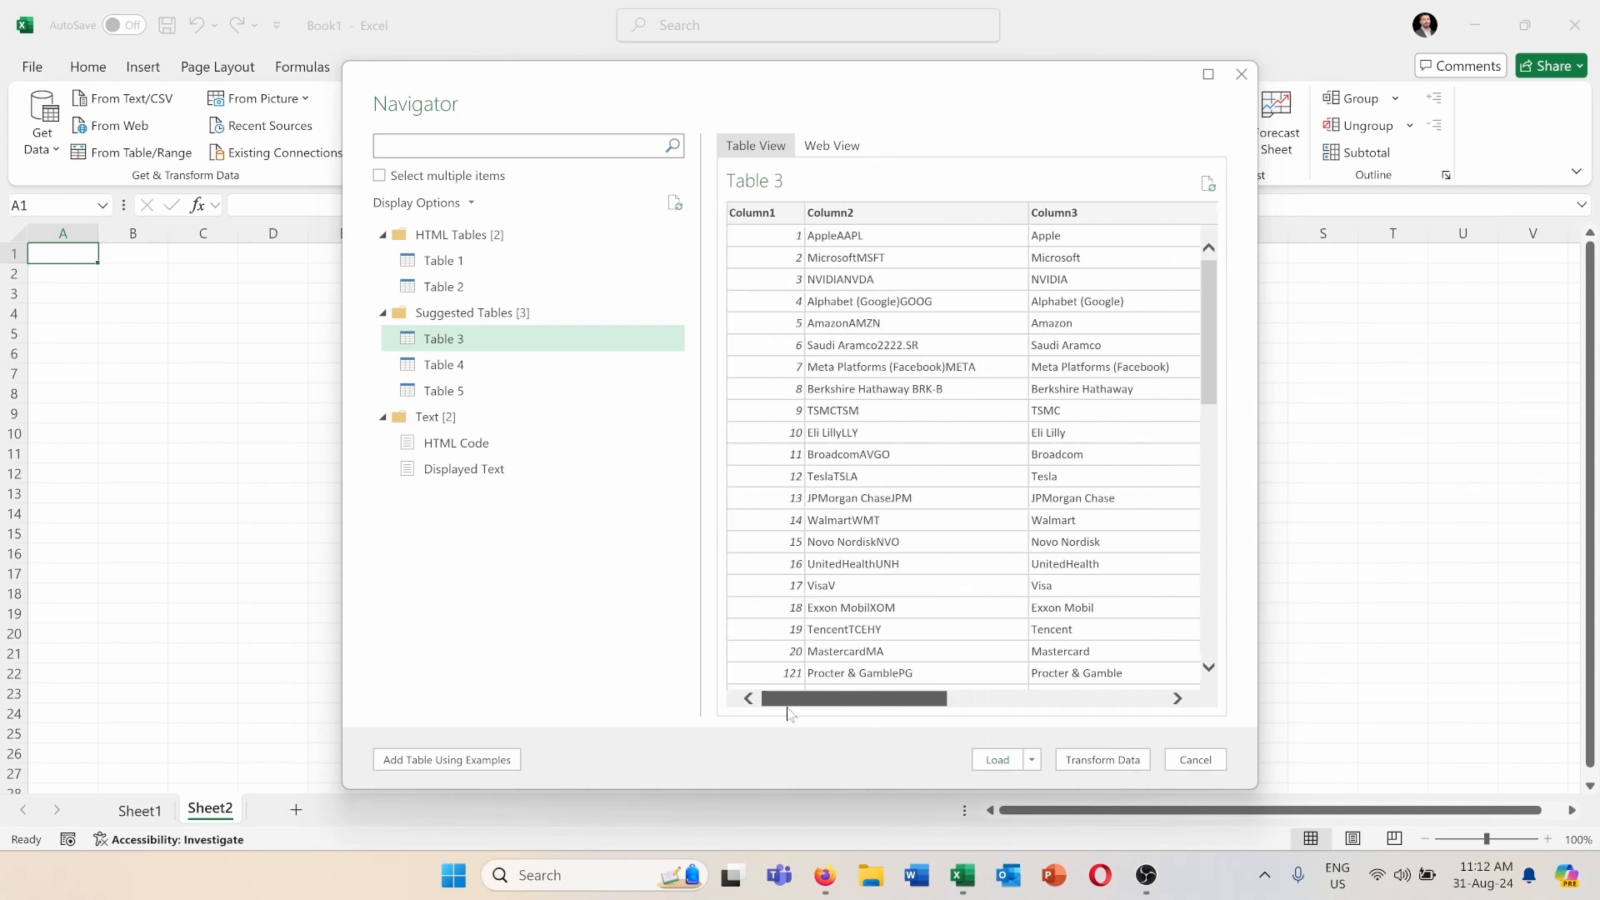
Load Table 3 into its own new worksheet, check Sheet2 and return to the Table 3 sheet.
click(1032, 754)
click(951, 690)
click(998, 760)
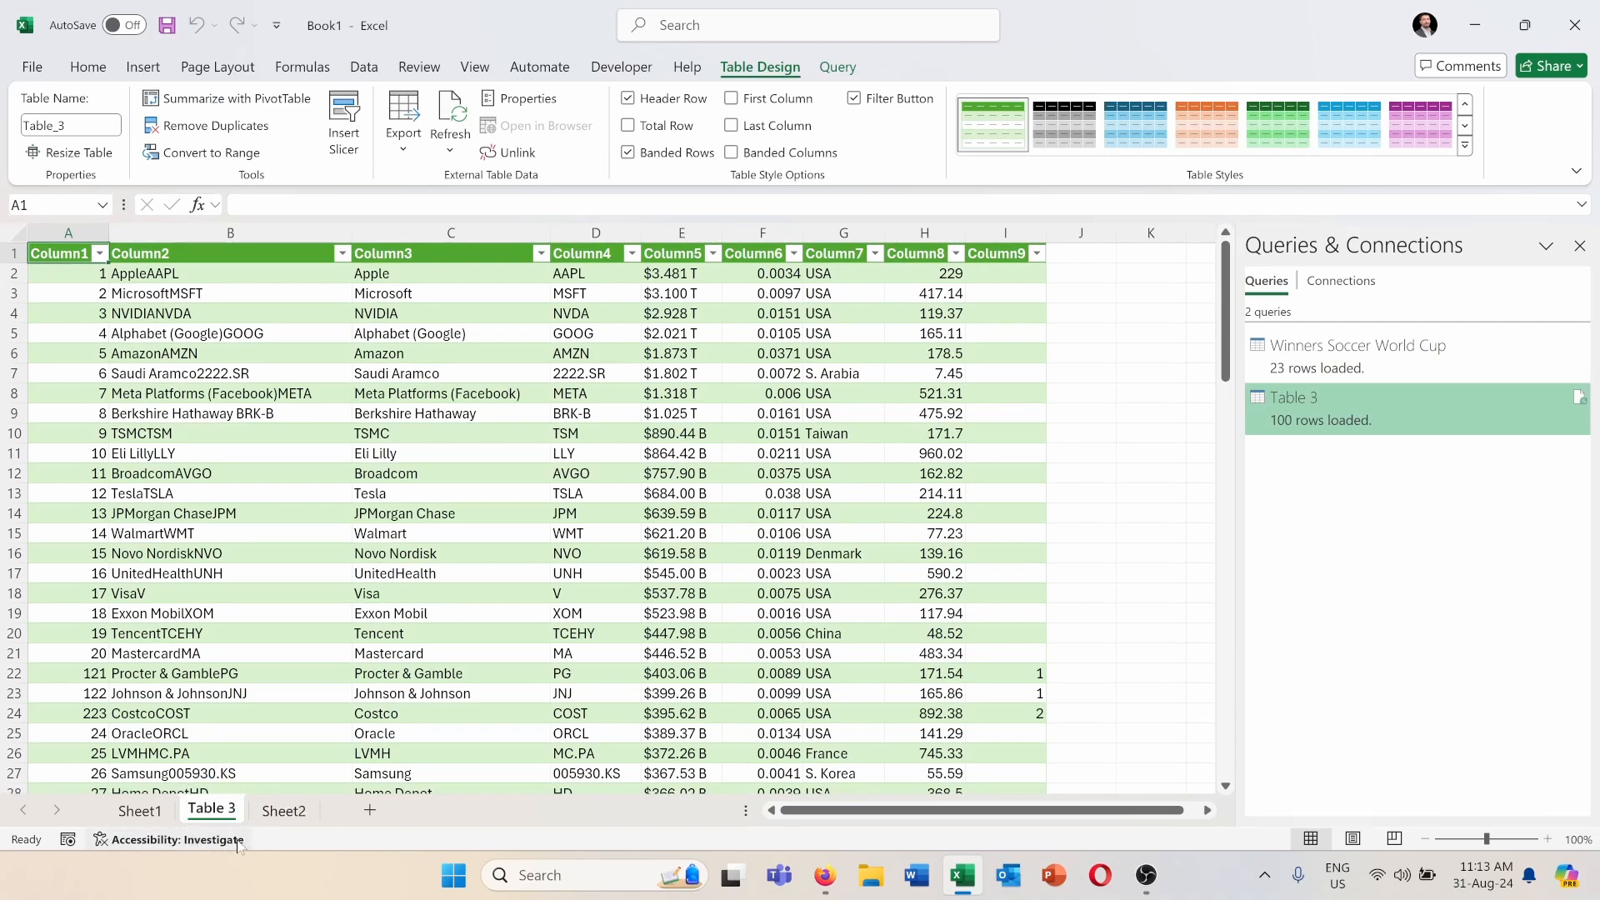
click(266, 806)
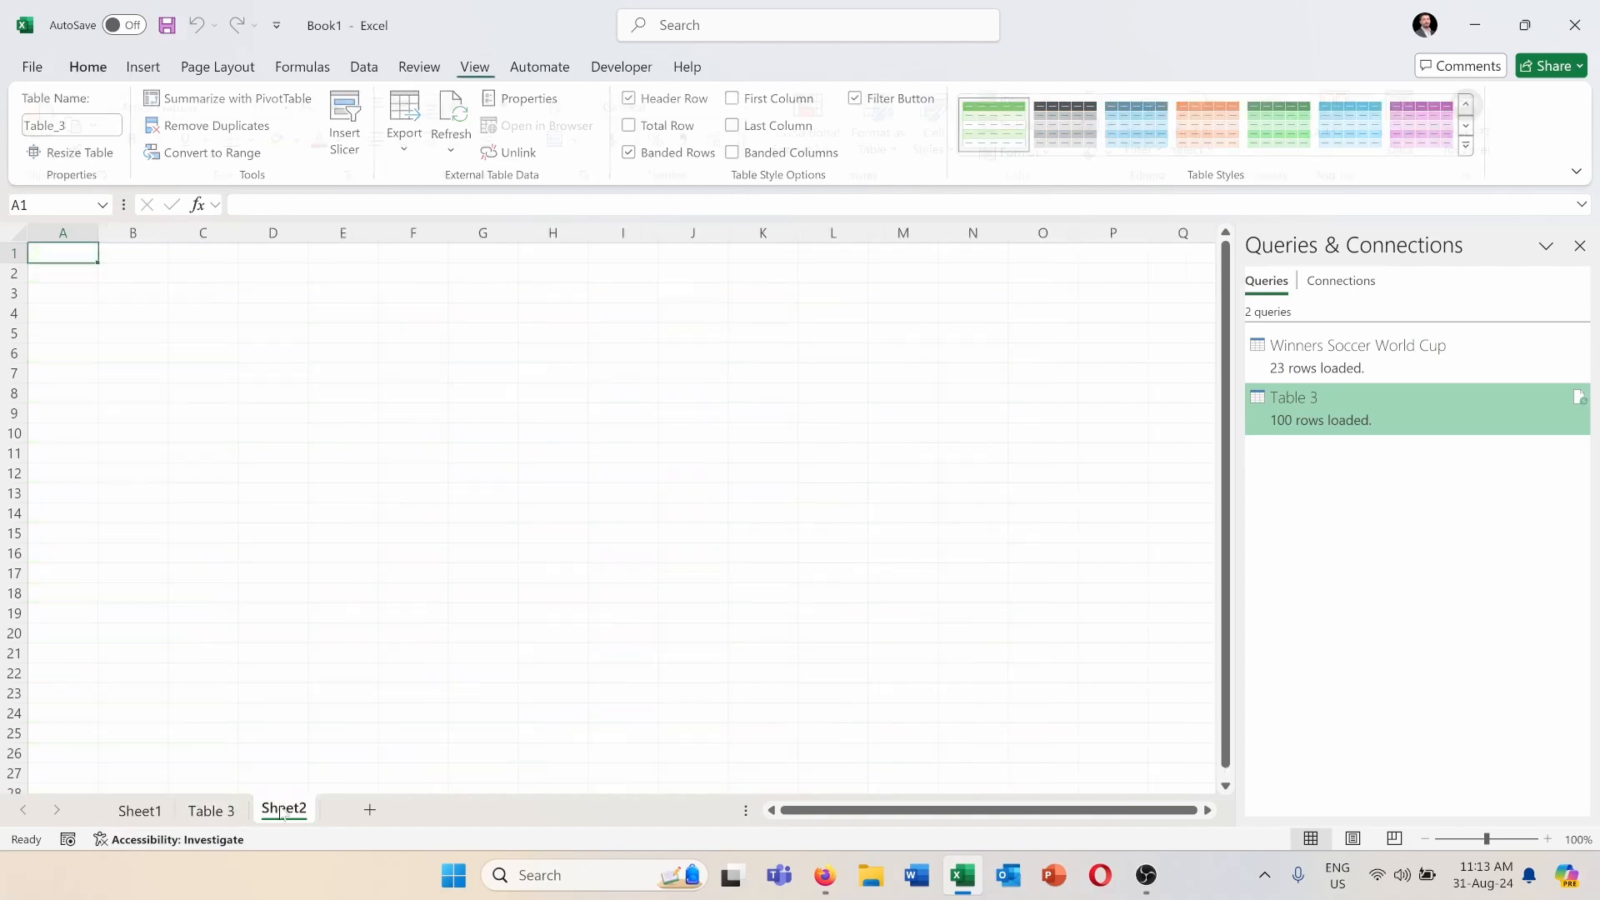
click(203, 811)
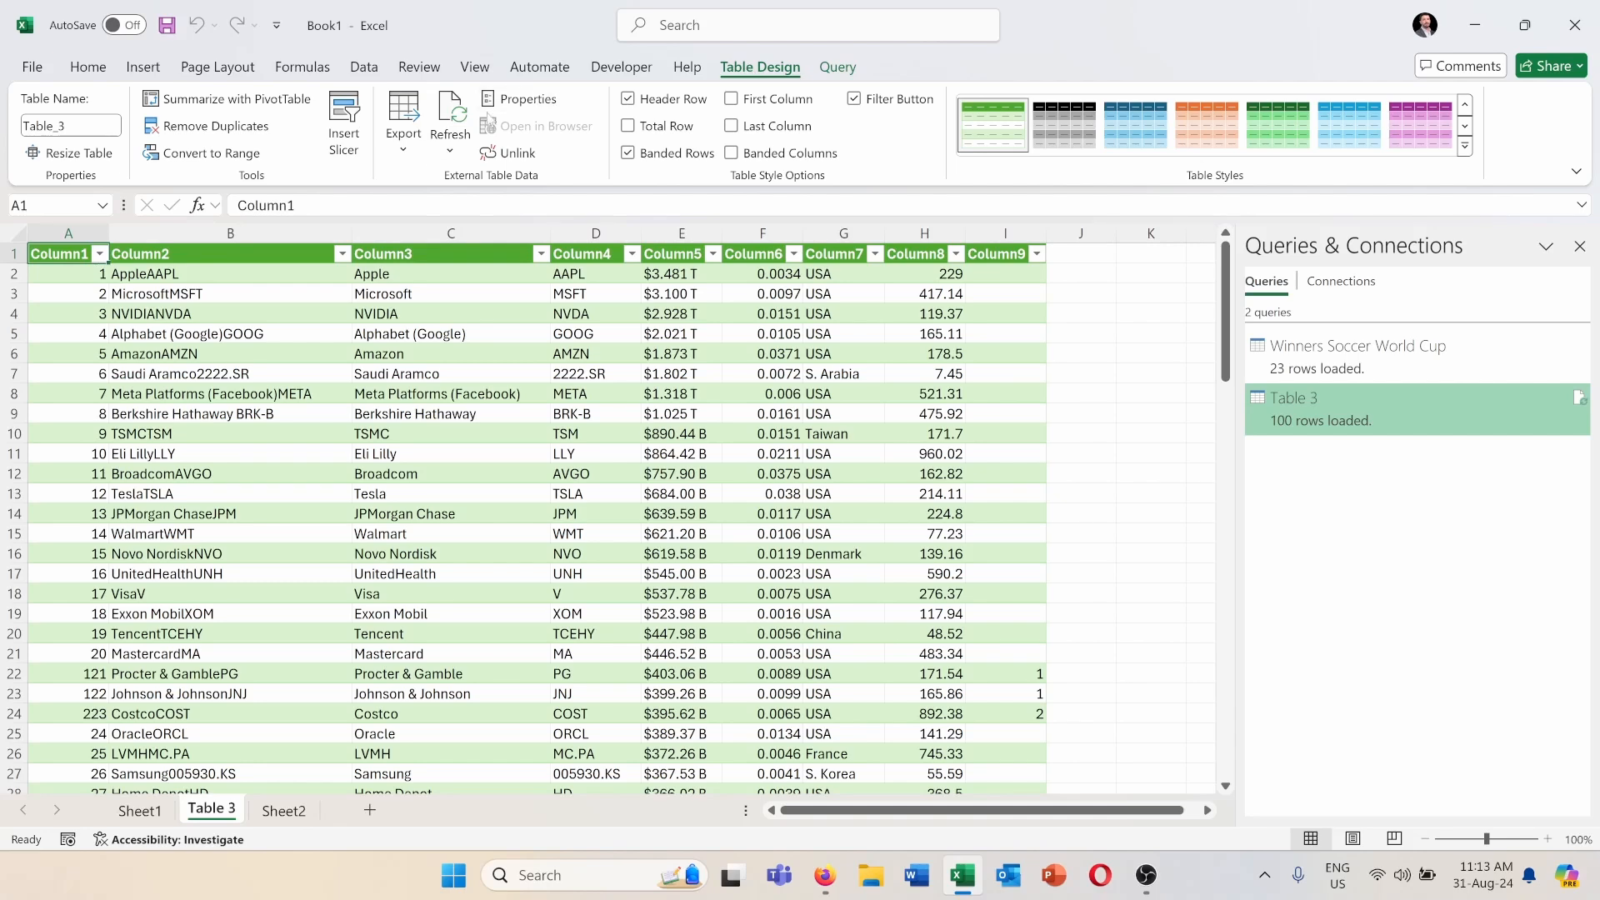
In the connection properties, name the query Market Cap Ranking and enable refreshing every 60 minutes and when opening the file.
click(455, 150)
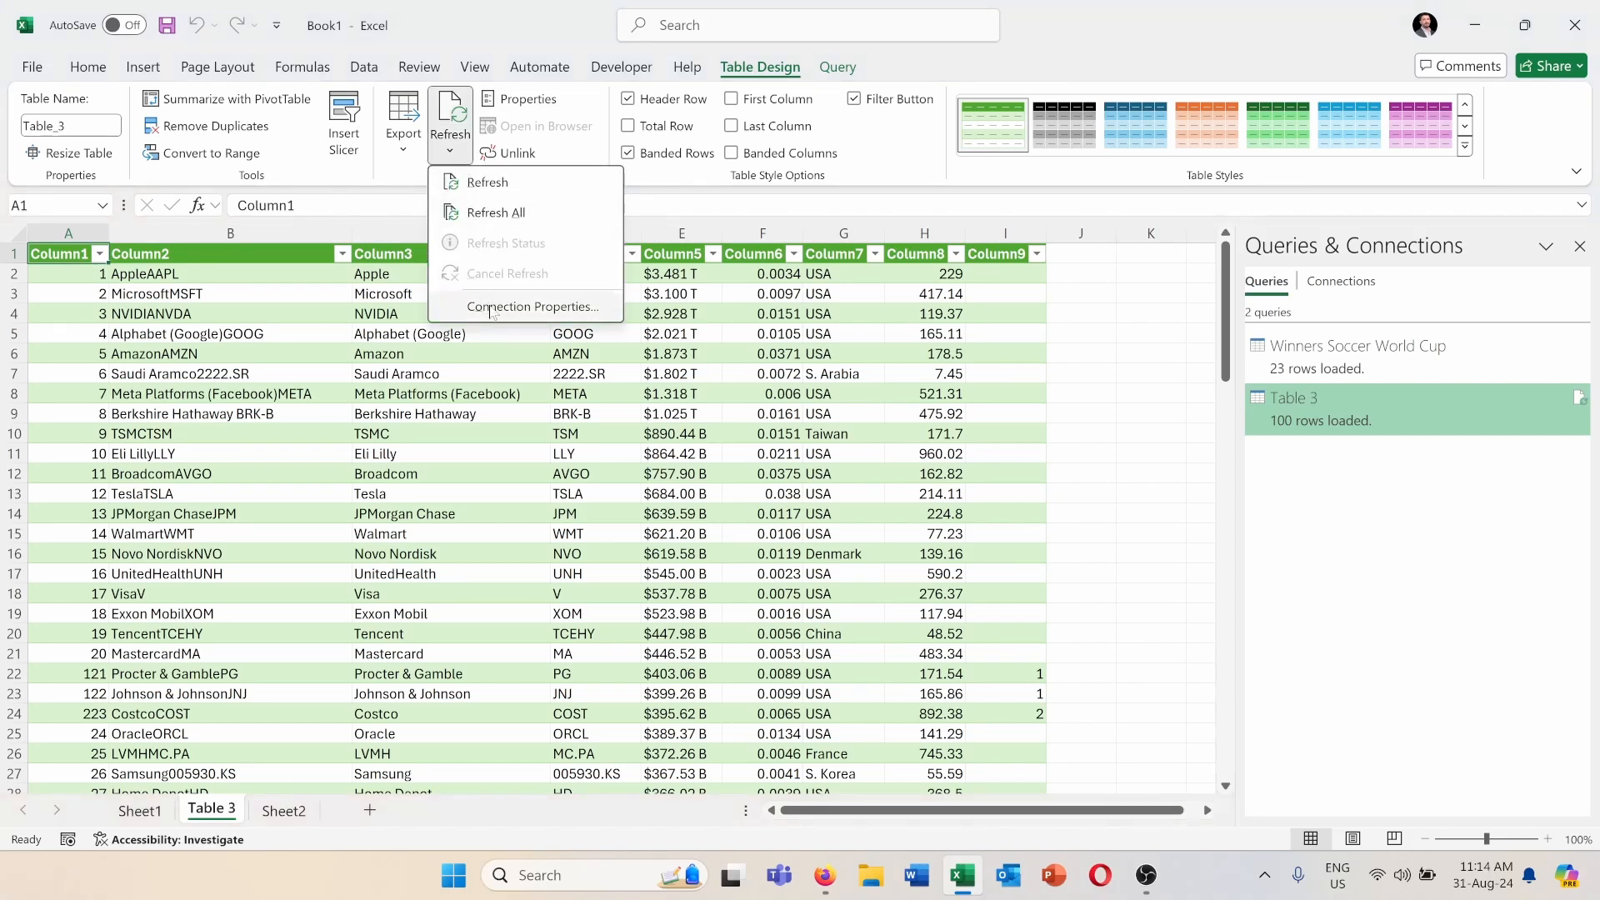
click(492, 308)
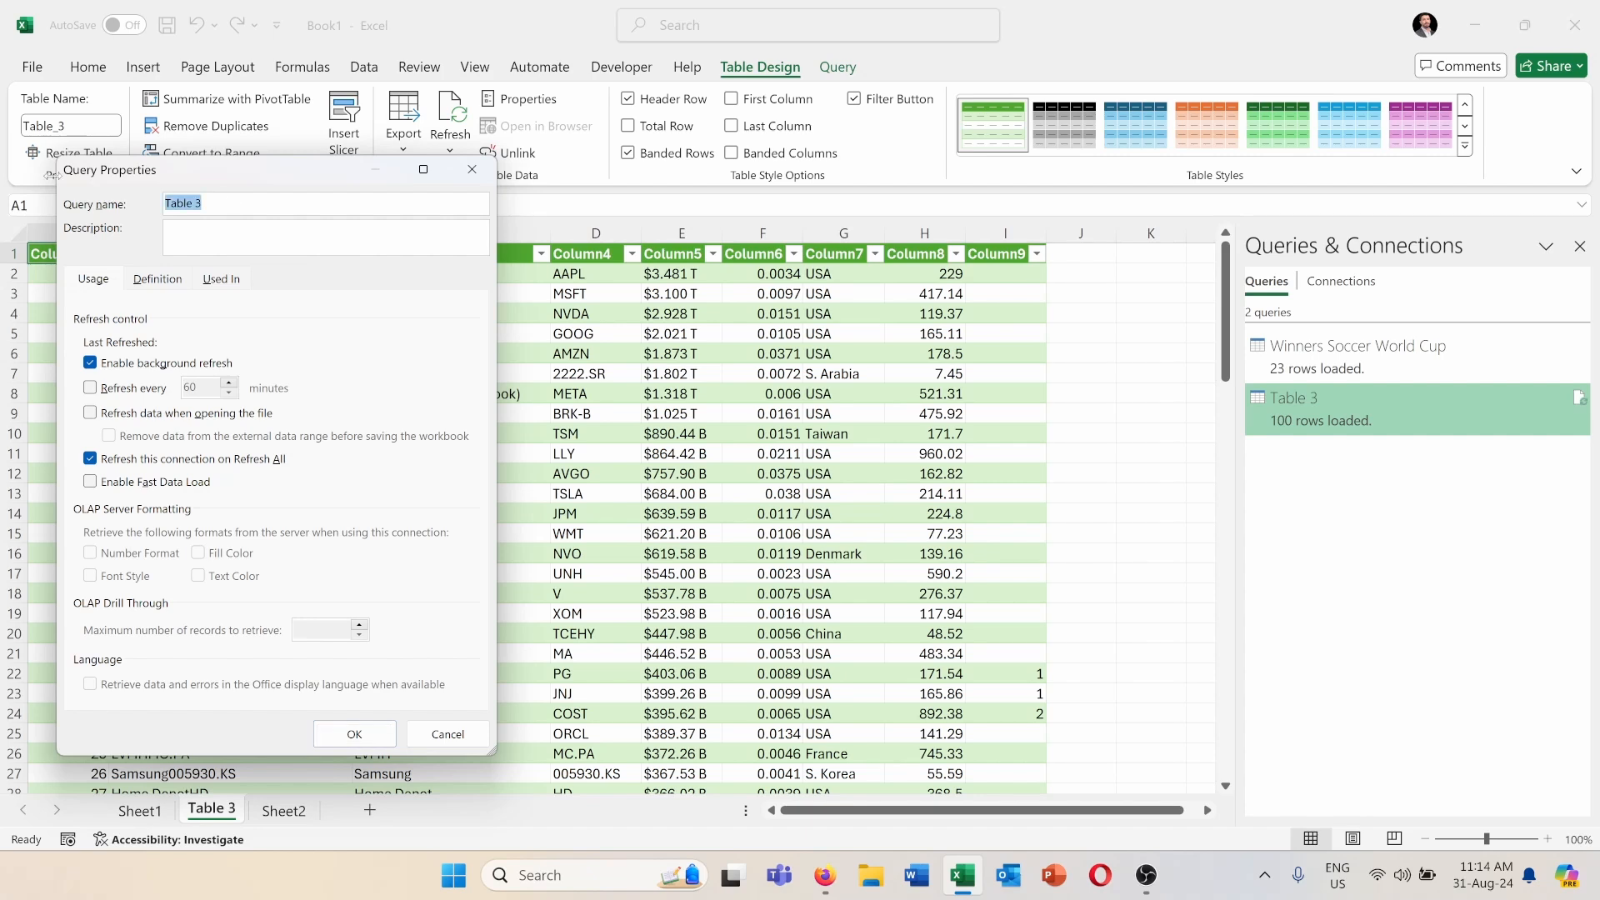
text(Market Cap Ranking)
click(90, 388)
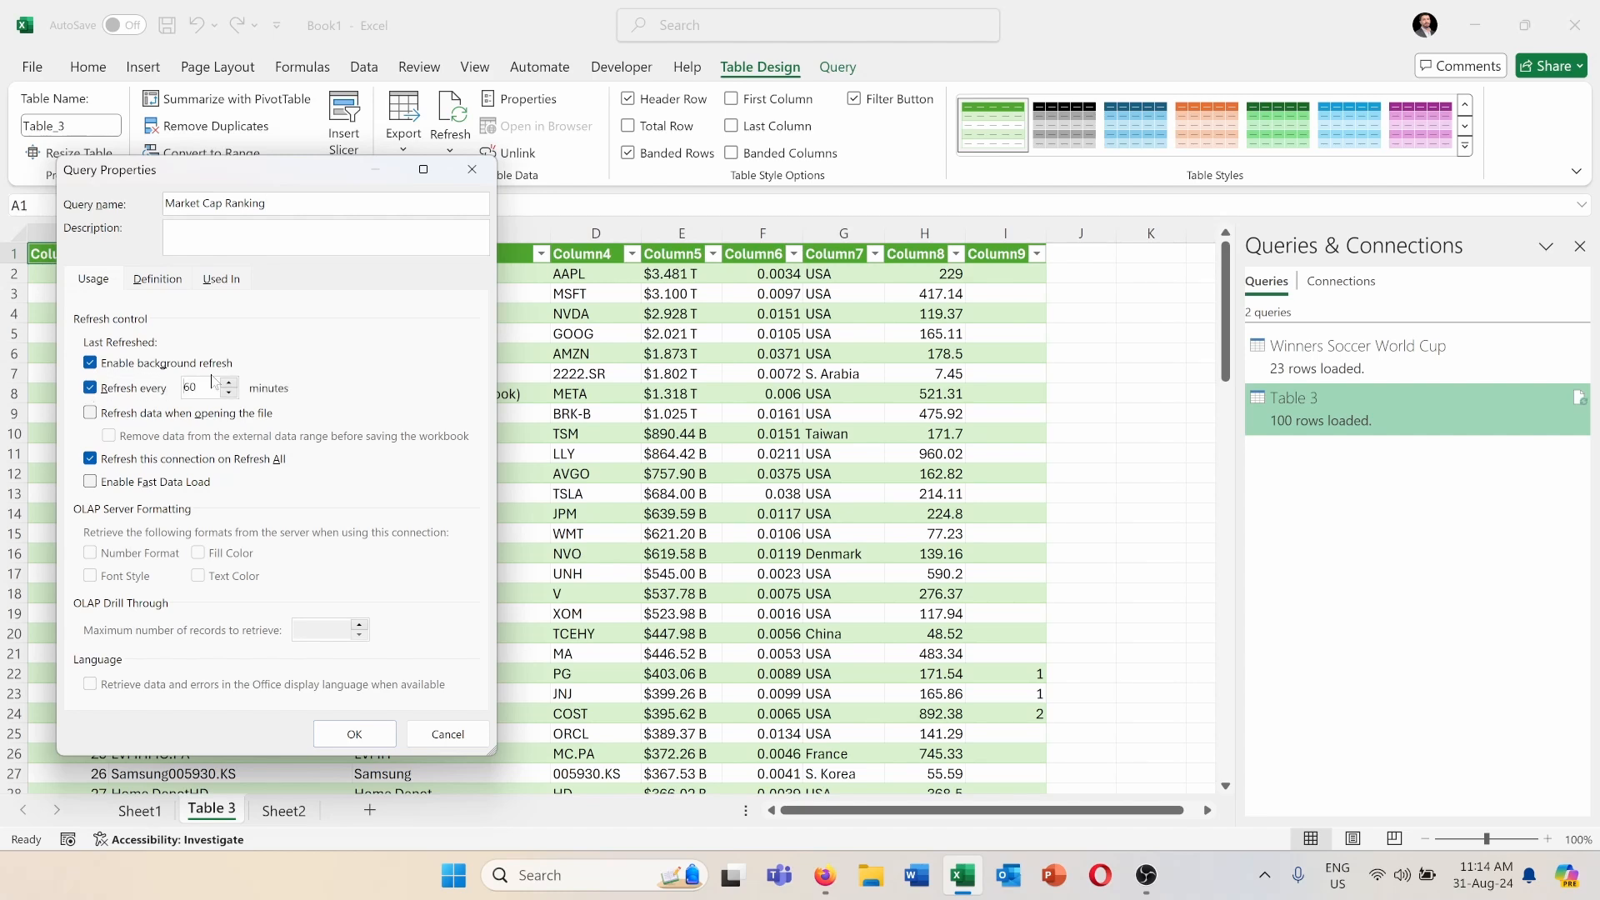
click(90, 413)
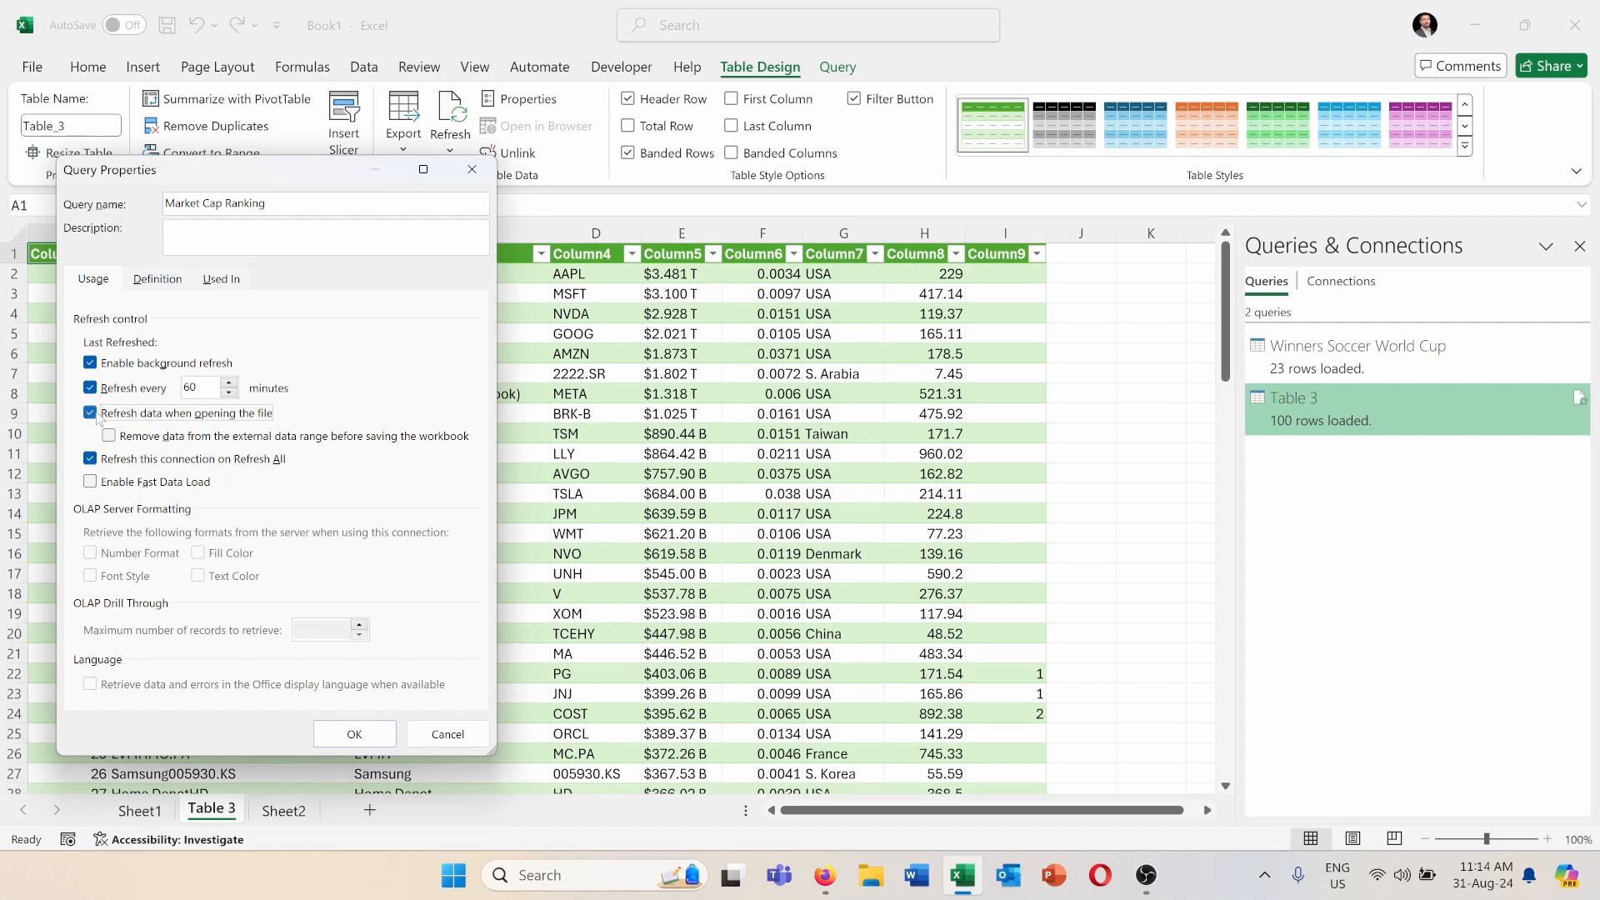
click(355, 734)
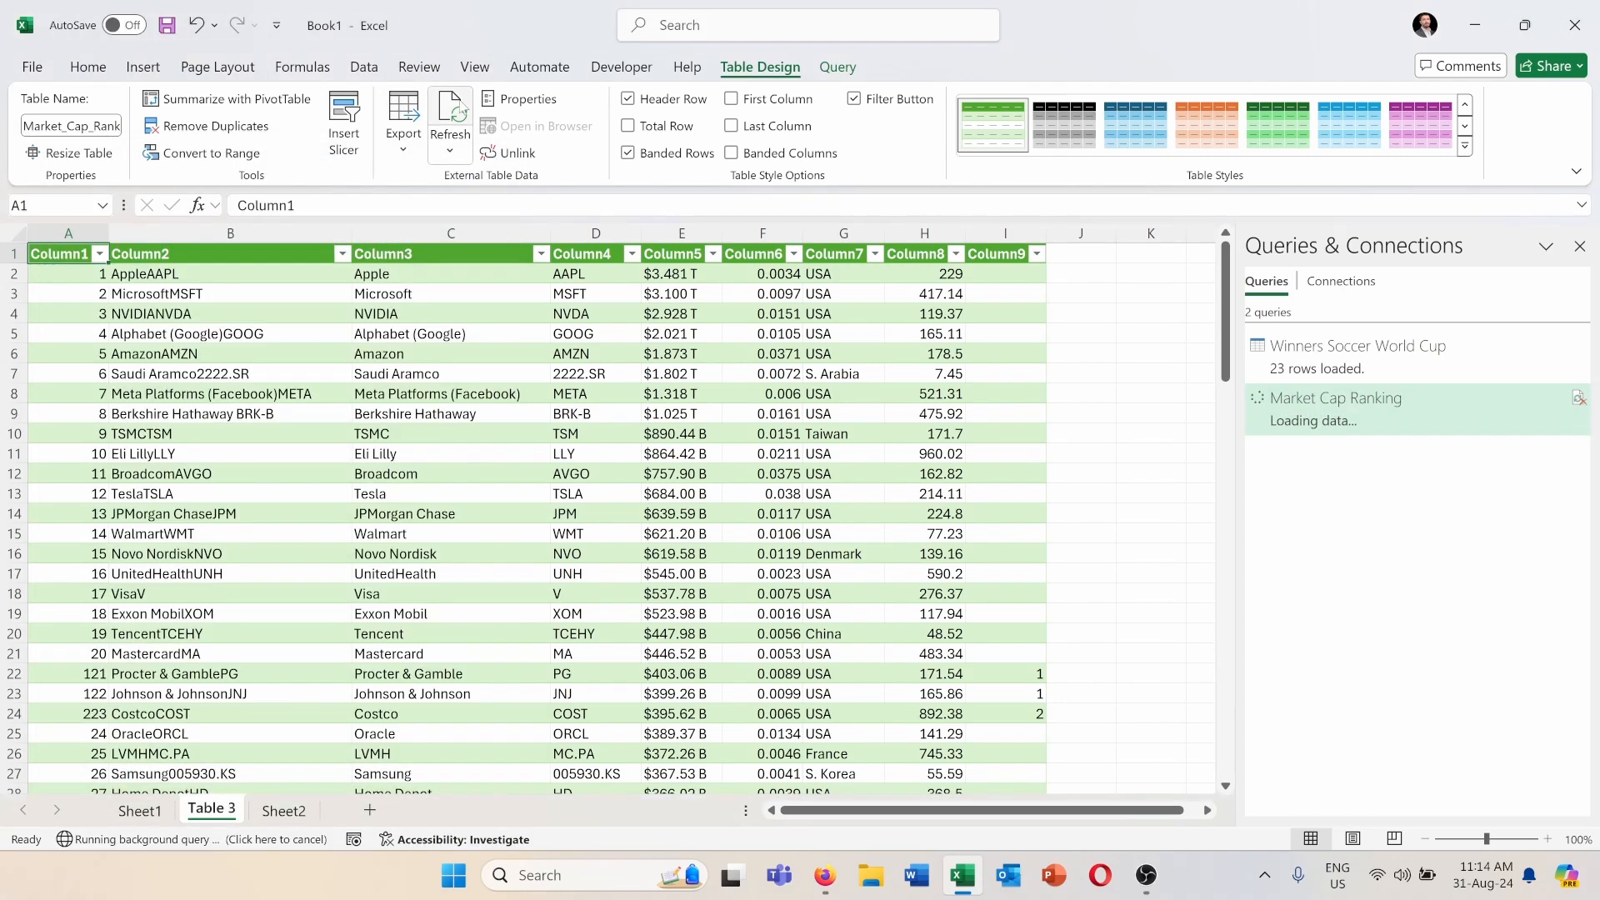
click(450, 151)
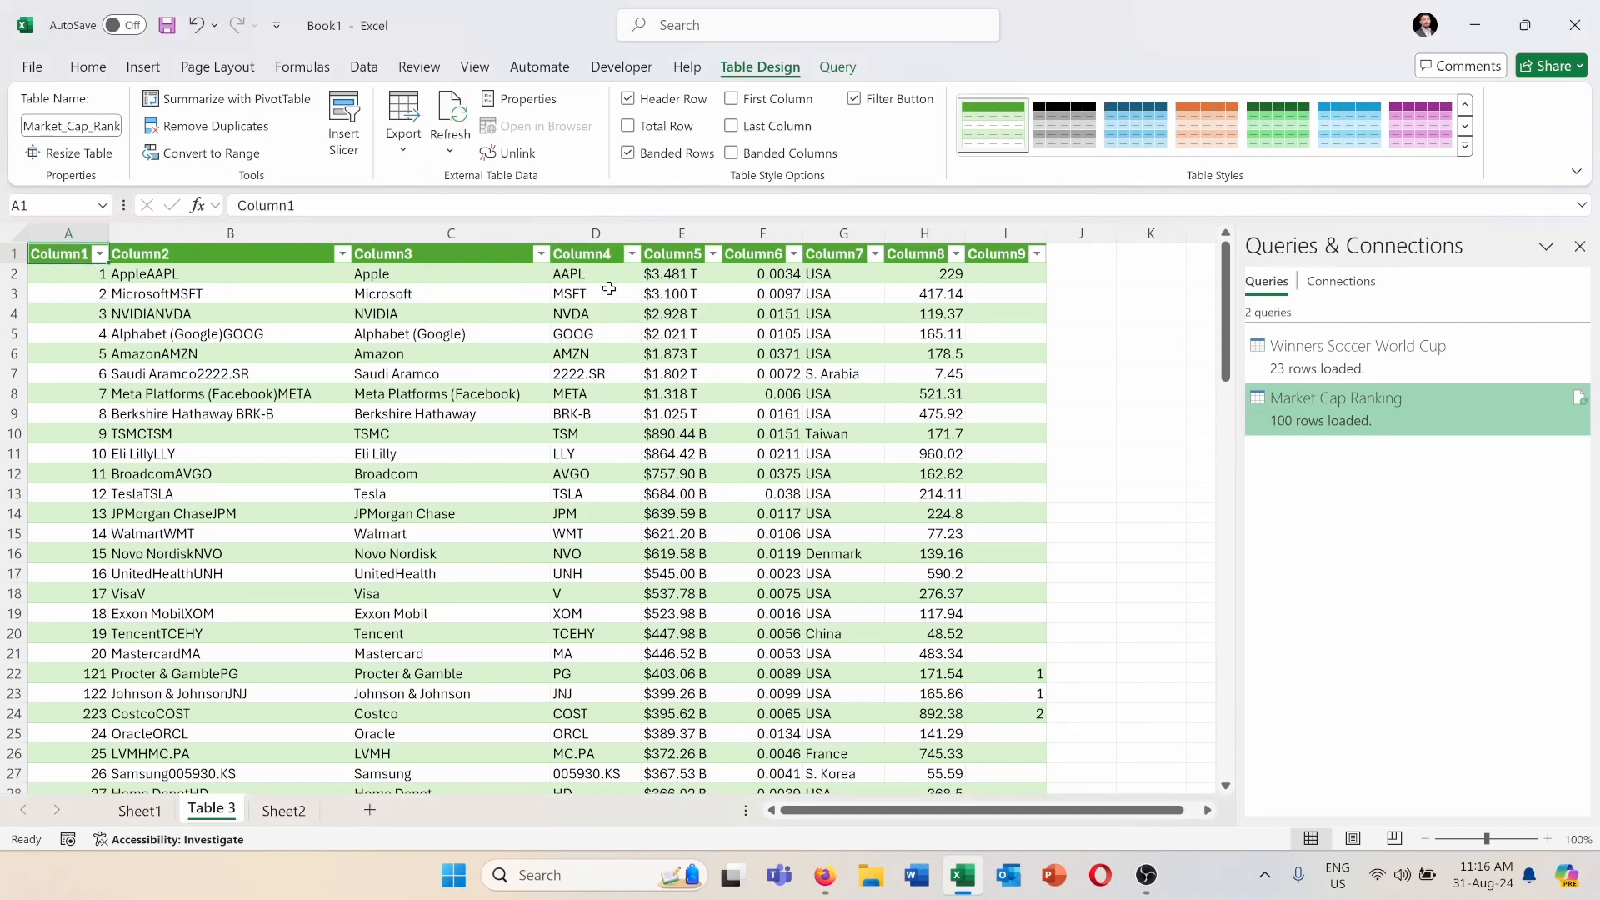
Edit the Market Cap Ranking query in Power Query, rename Column1 as Ranking, and close and load the change.
double_click(1336, 408)
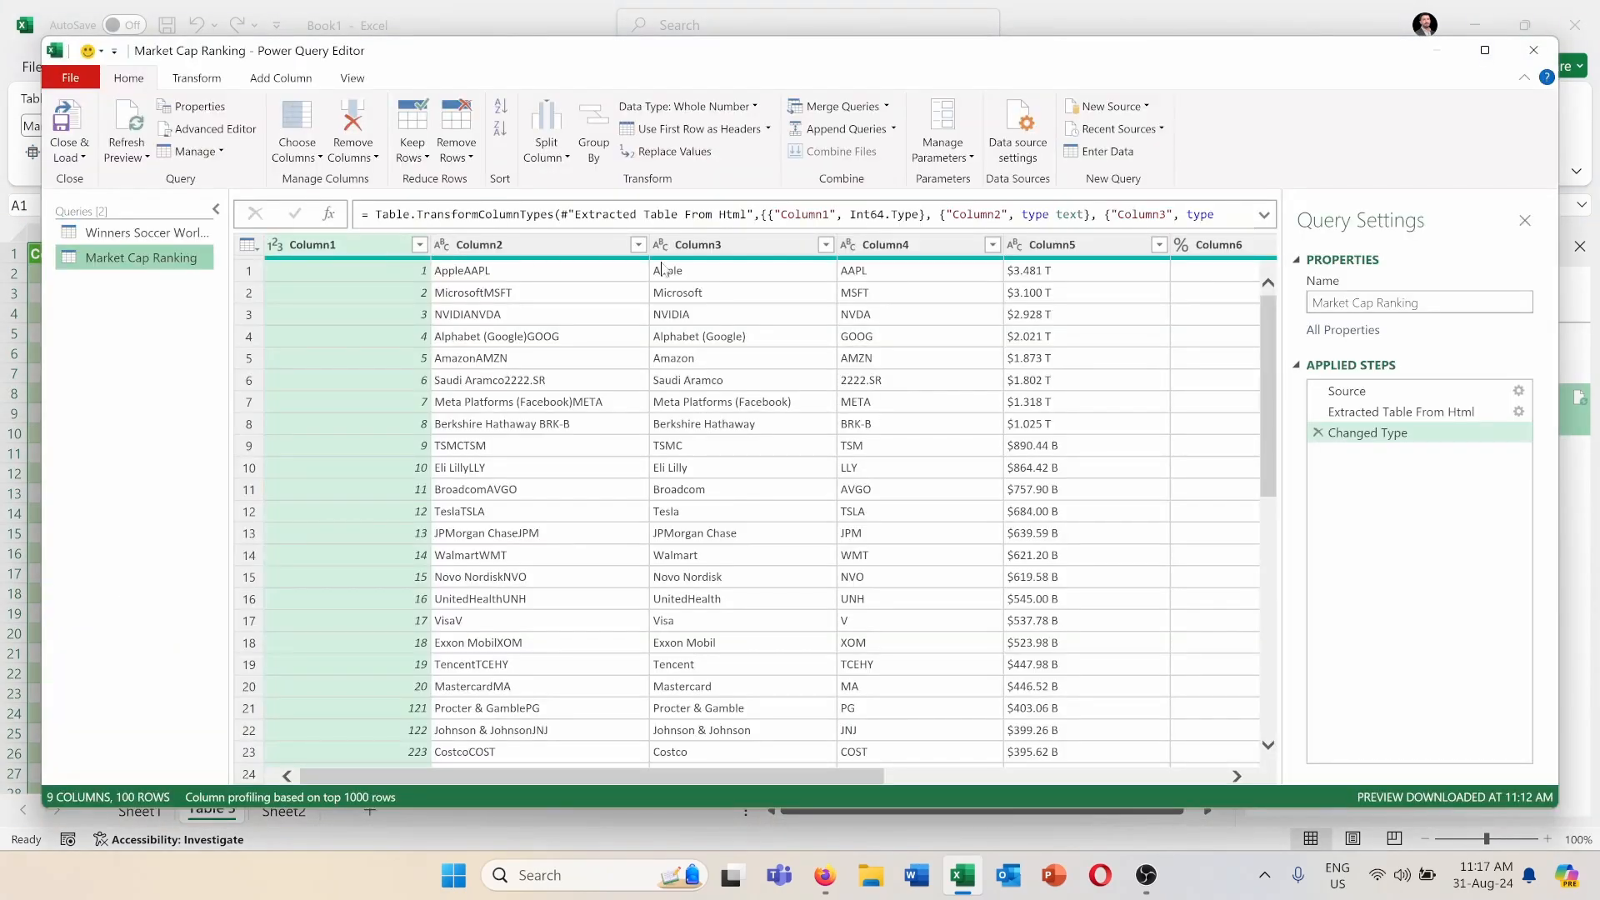
double_click(337, 245)
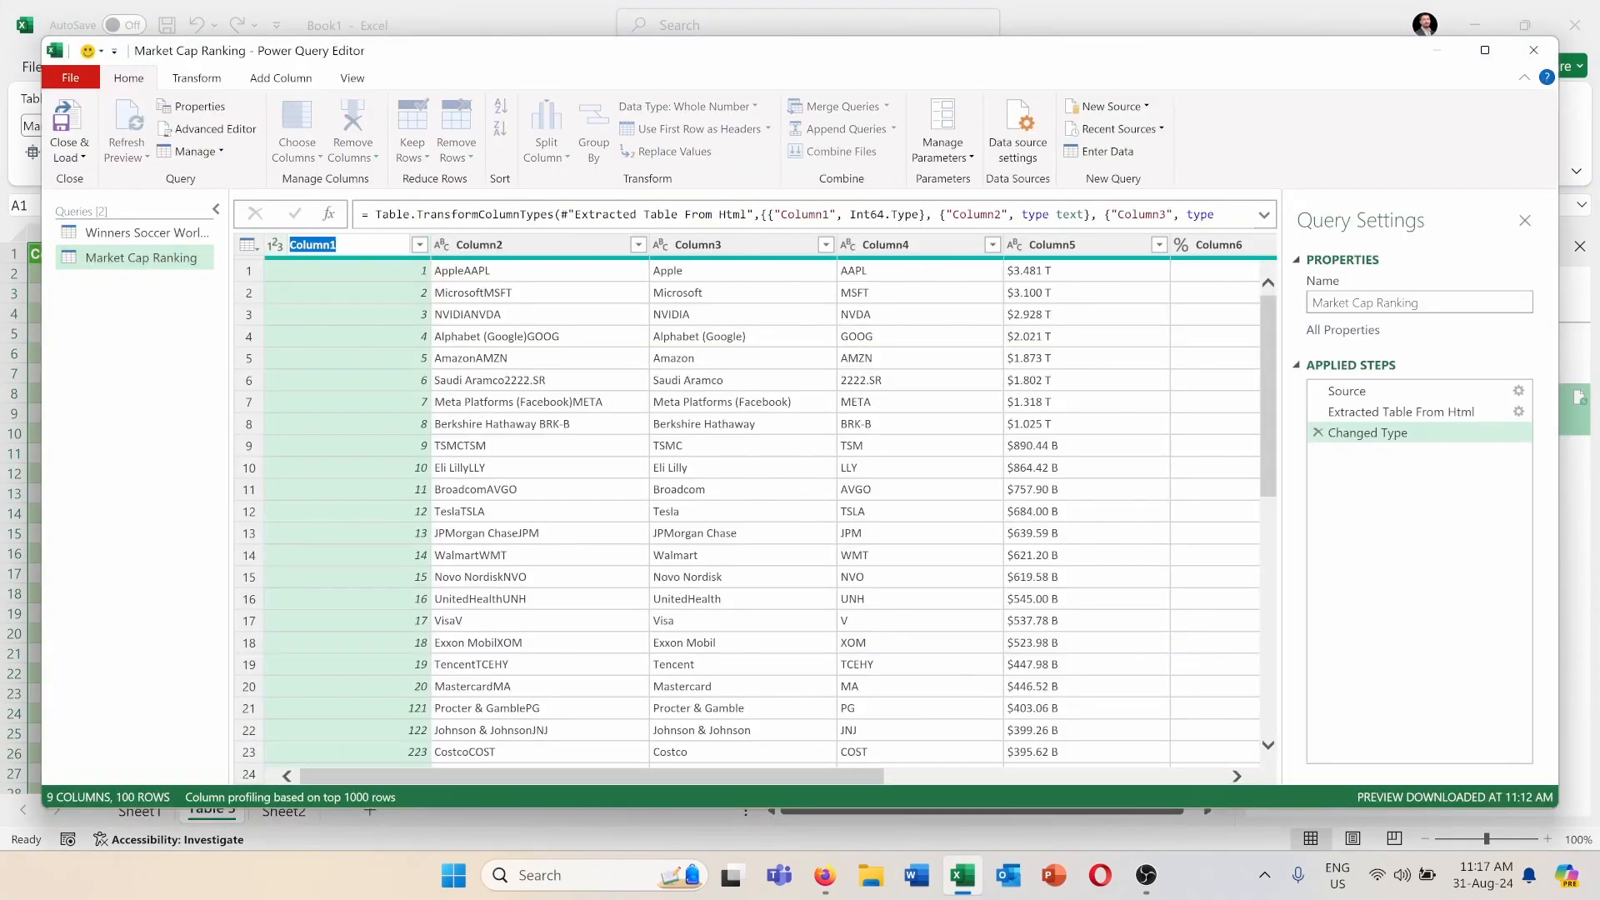
text(Ranking)
click(64, 125)
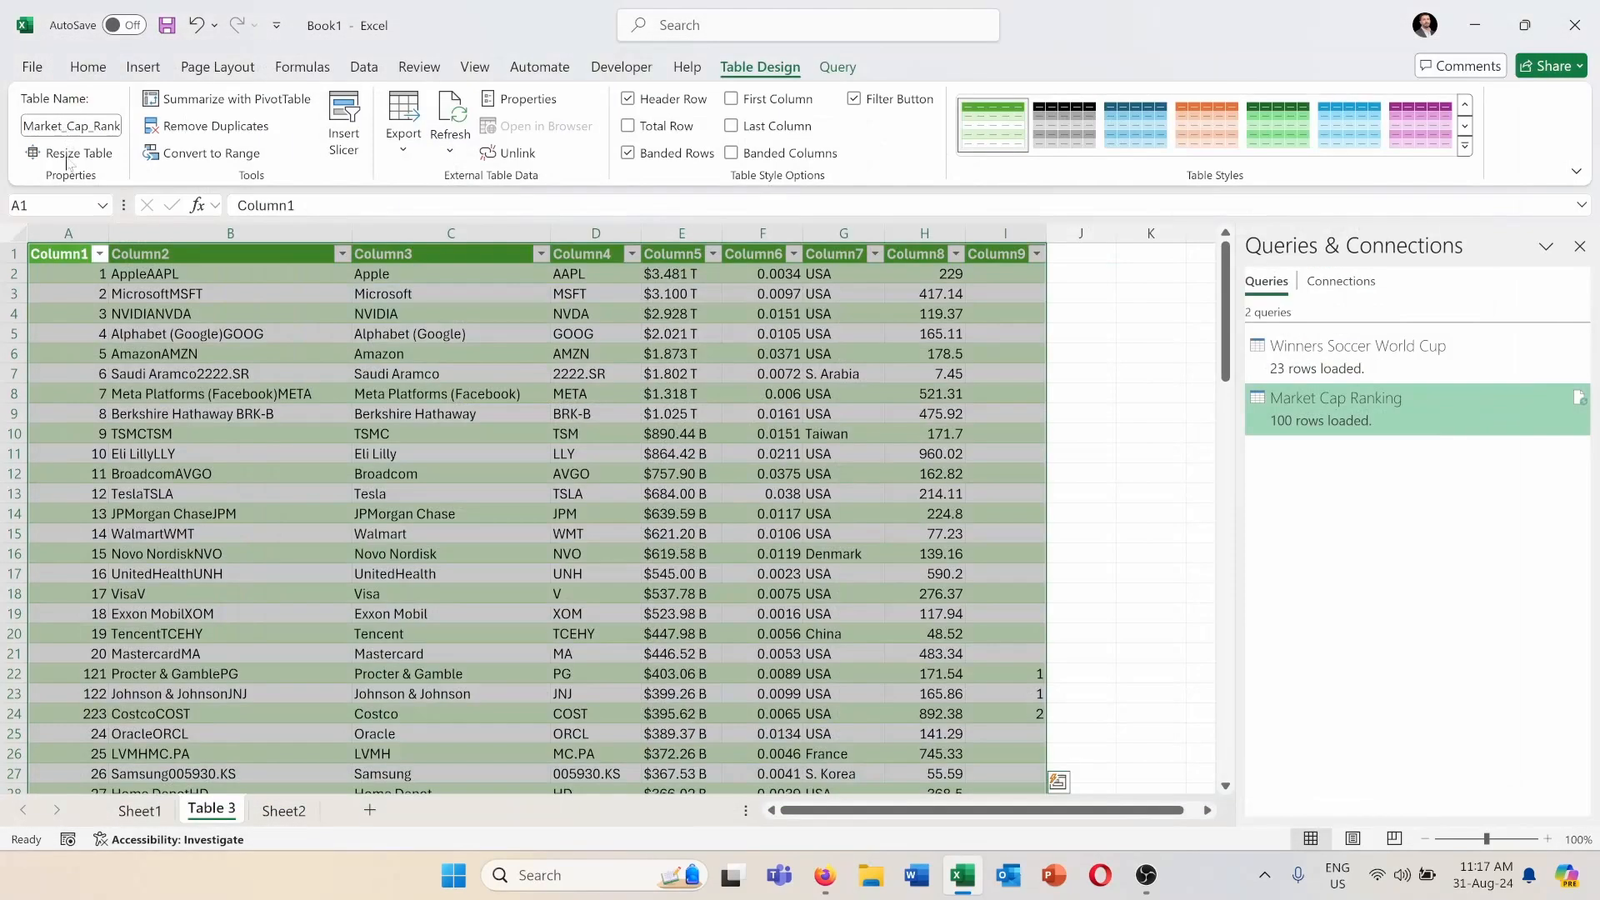